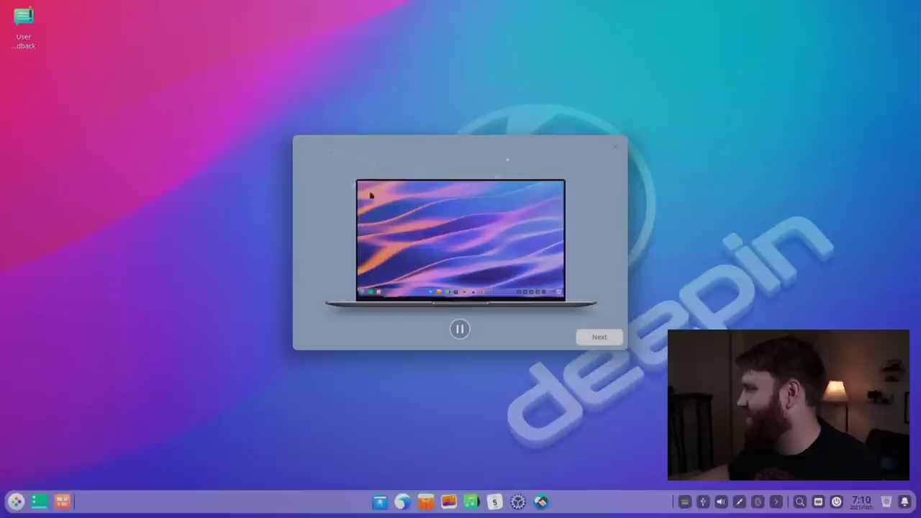
# - Advance past the welcome animation and choose Efficient Mode as the desktop mode
pyautogui.click(602, 339)
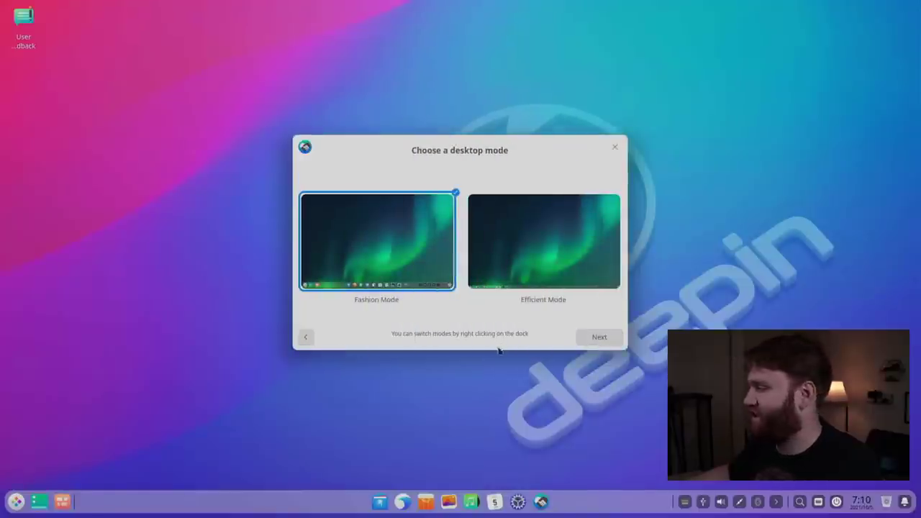
pyautogui.click(573, 266)
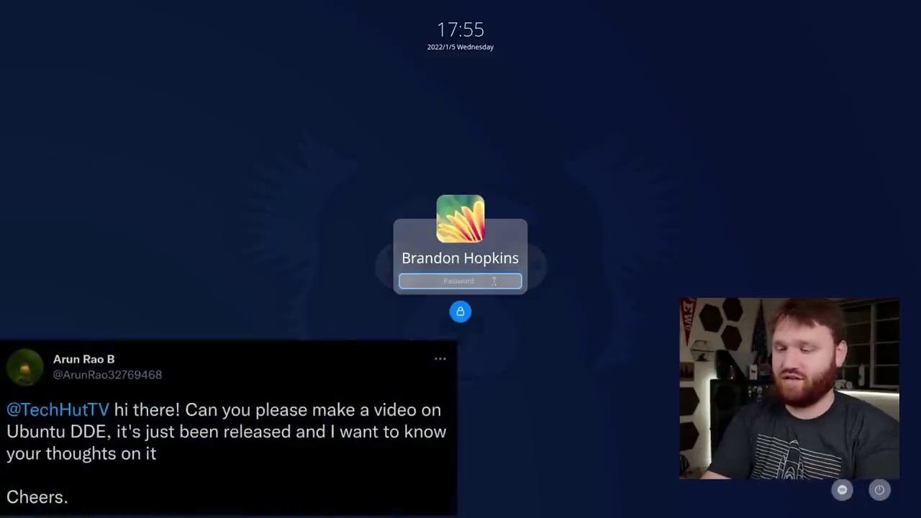
# - Log in with the account password, then drag two selection boxes across the empty desktop
pyautogui.write('password')
pyautogui.press('Return')
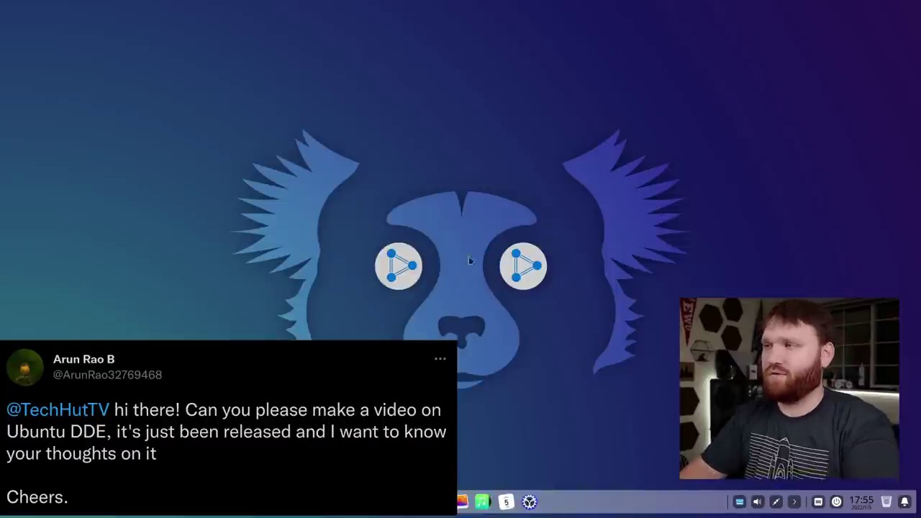
pyautogui.moveTo(690, 131); pyautogui.dragTo(273, 341)
pyautogui.moveTo(738, 106); pyautogui.dragTo(126, 413)
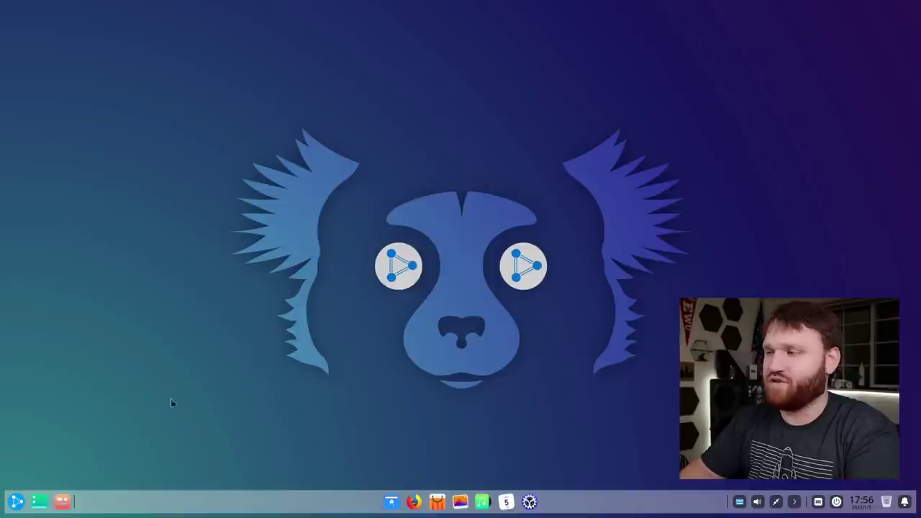
pyautogui.rightClick(120, 509)
pyautogui.moveTo(167, 459)
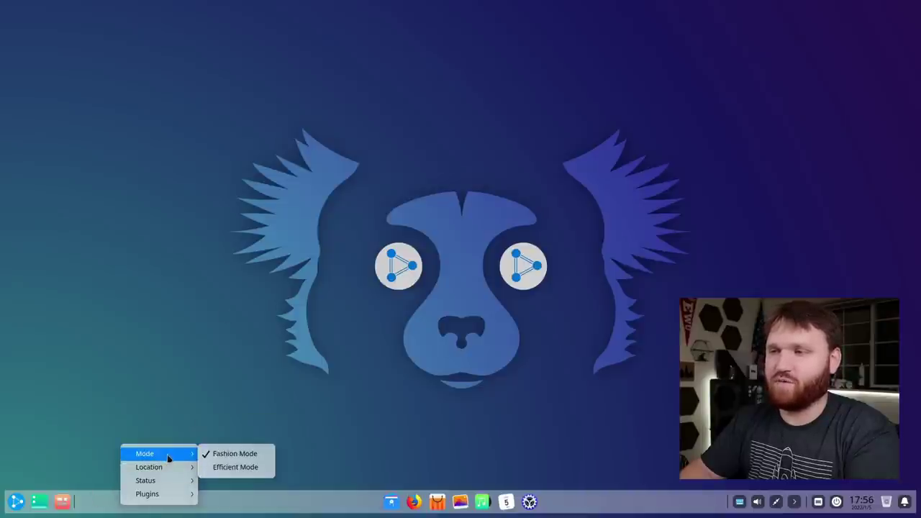
pyautogui.click(394, 389)
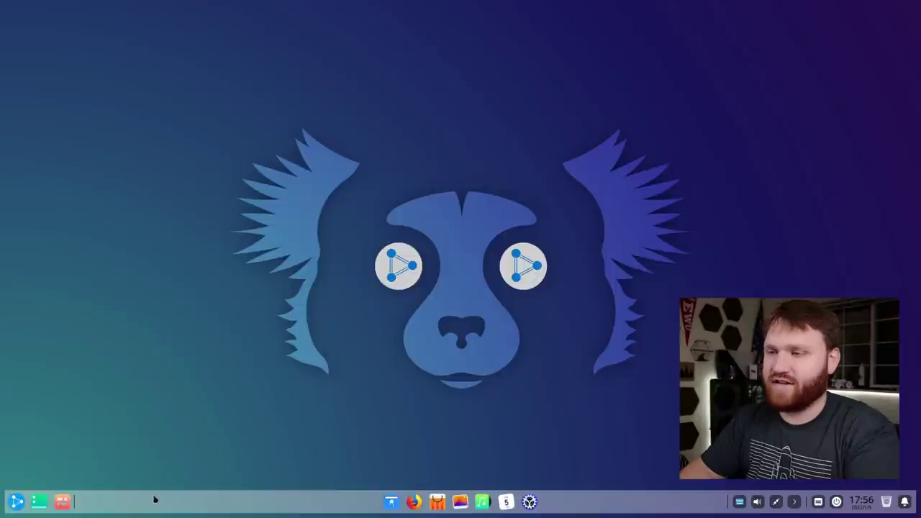
pyautogui.rightClick(154, 498)
pyautogui.moveTo(197, 447)
pyautogui.click(255, 460)
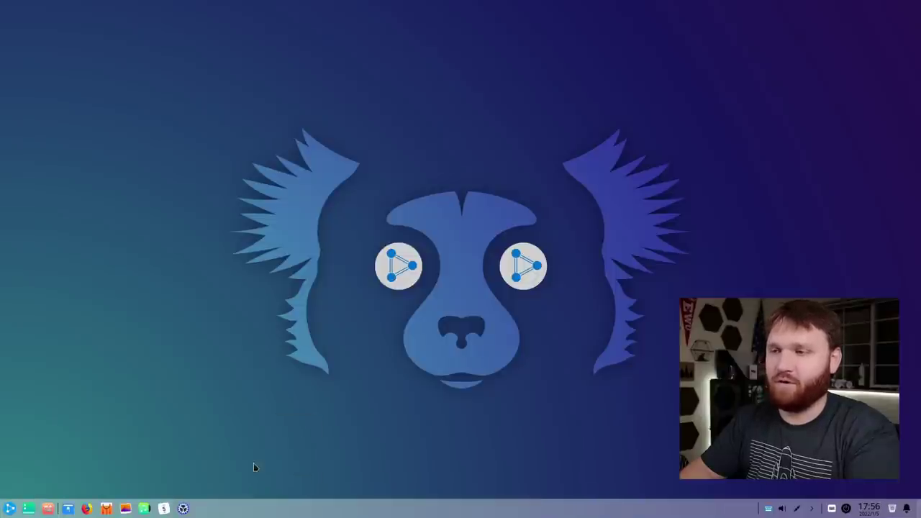
pyautogui.click(10, 508)
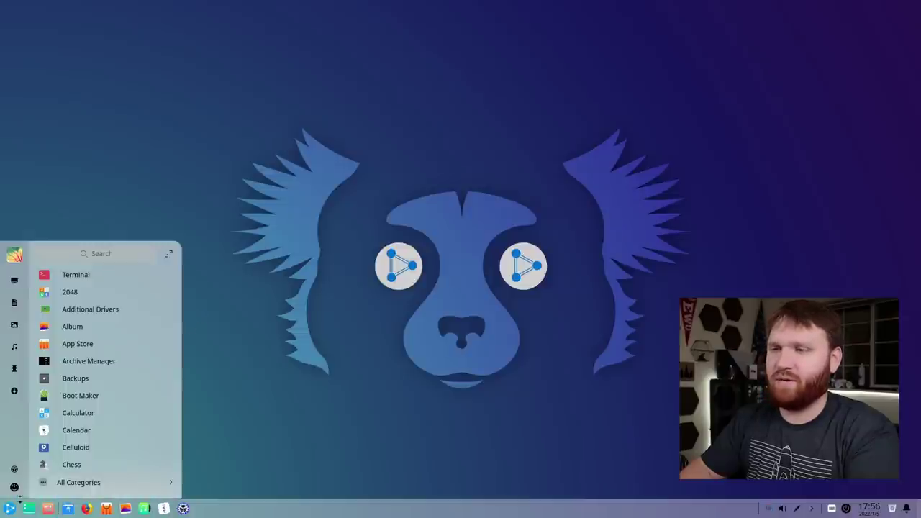
pyautogui.click(232, 446)
pyautogui.rightClick(231, 509)
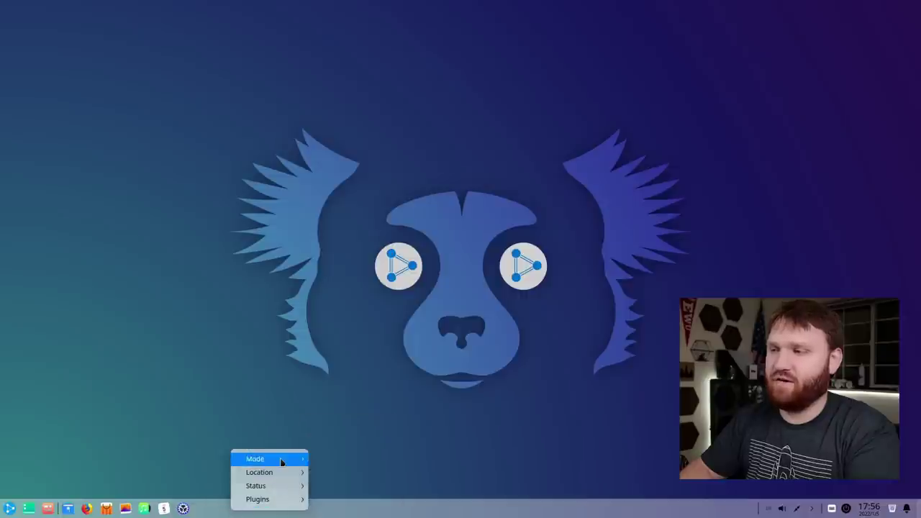
pyautogui.moveTo(281, 461)
pyautogui.click(333, 459)
pyautogui.click(20, 506)
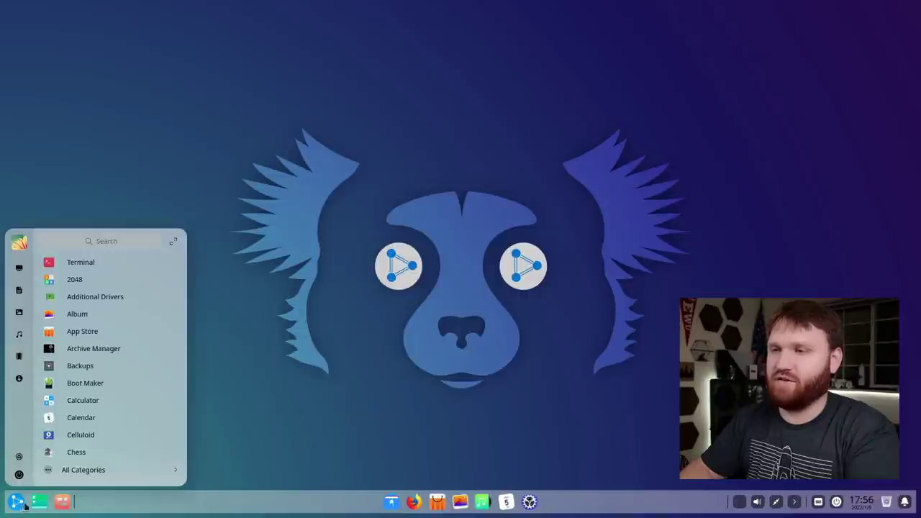
pyautogui.click(231, 391)
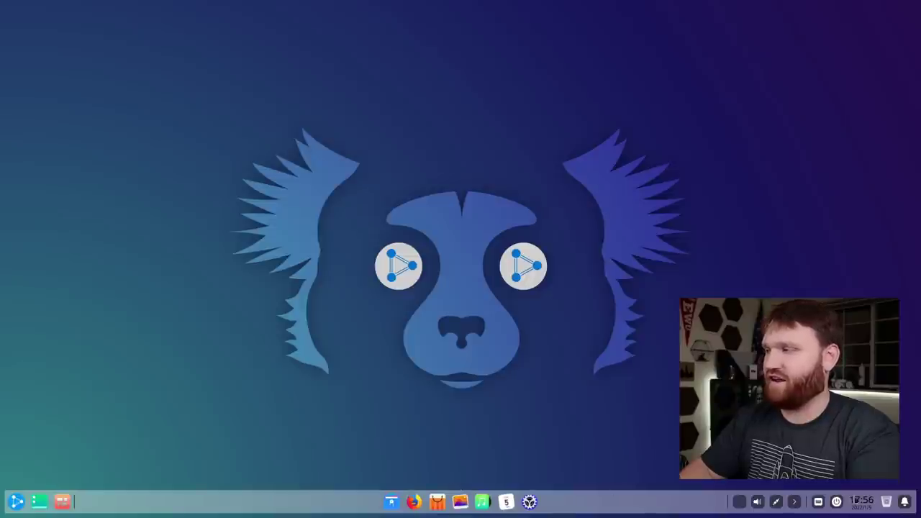
pyautogui.click(758, 503)
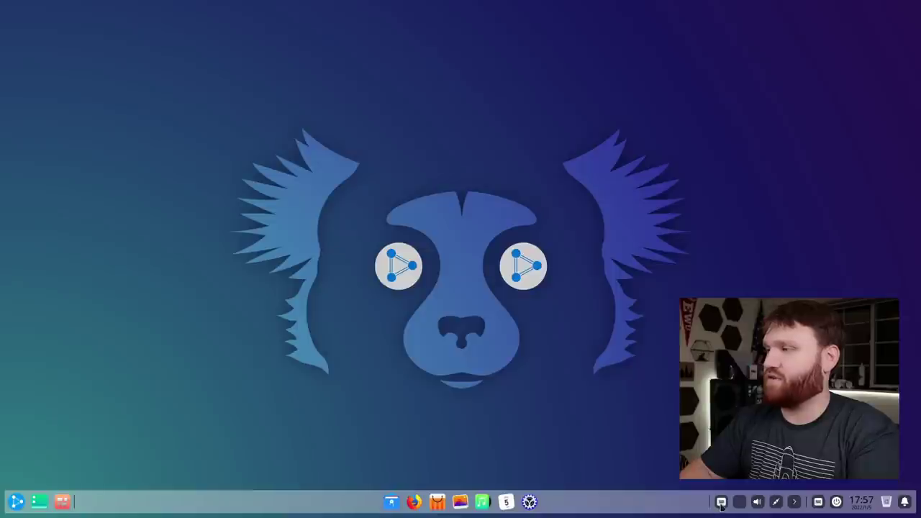
# - Toggle the on-screen keyboard, open, move and close the calendar, then show the notification center
pyautogui.click(722, 503)
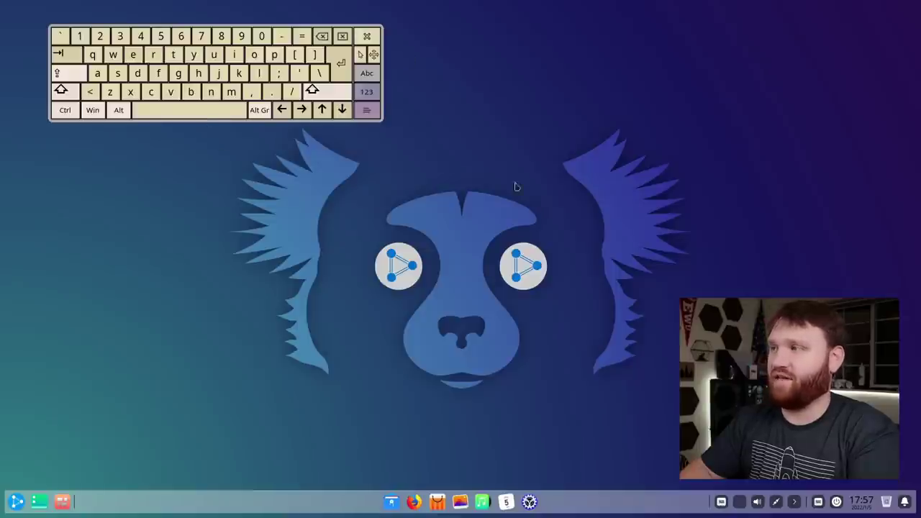
pyautogui.click(723, 503)
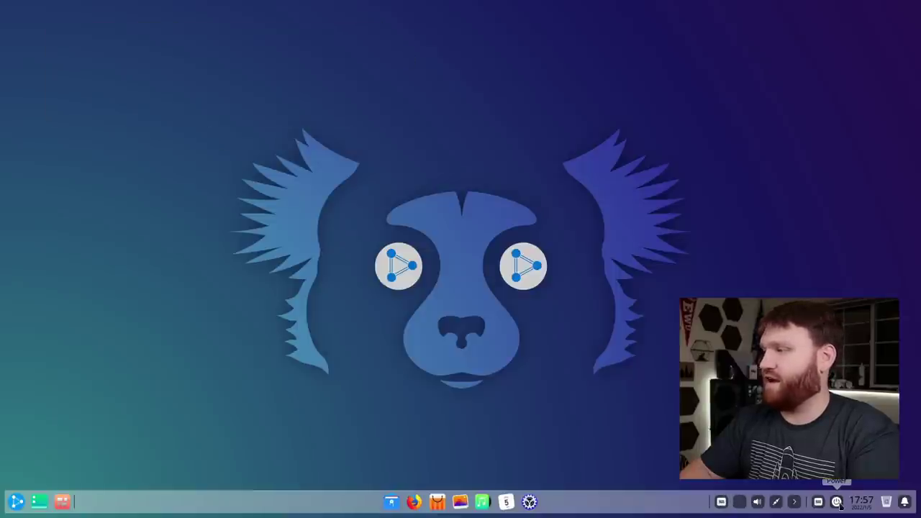
pyautogui.click(863, 503)
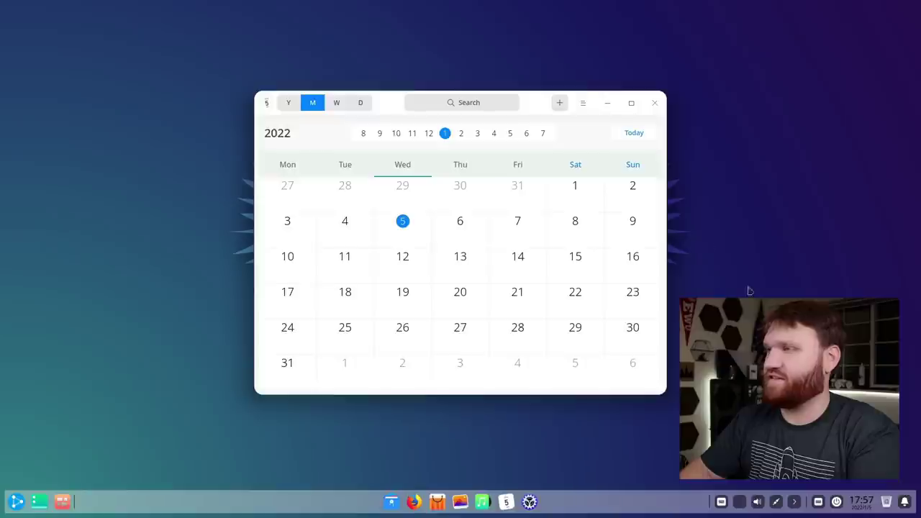
pyautogui.moveTo(547, 109); pyautogui.dragTo(364, 86)
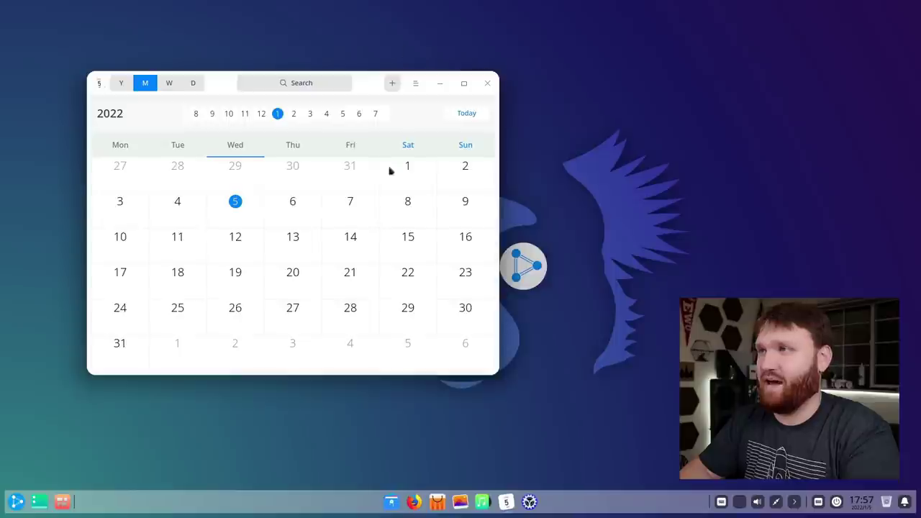
pyautogui.moveTo(372, 86); pyautogui.dragTo(335, 69)
pyautogui.click(449, 67)
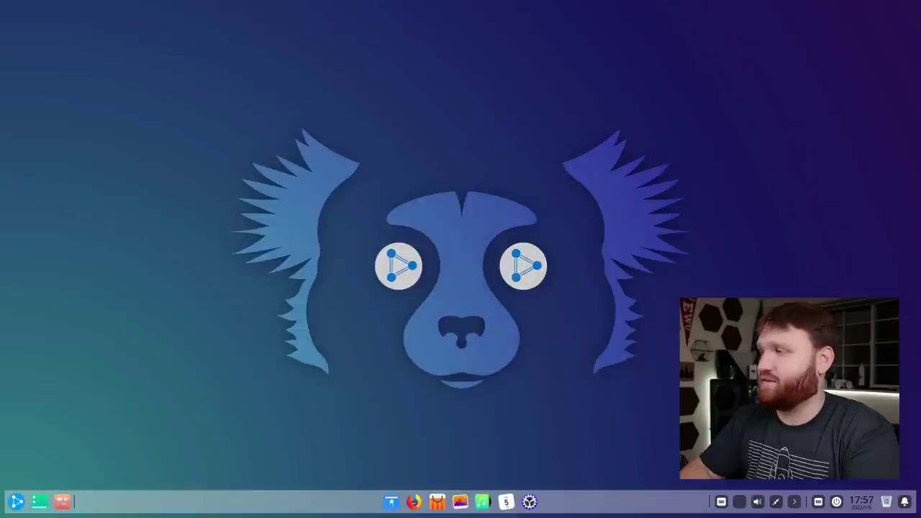
pyautogui.click(908, 502)
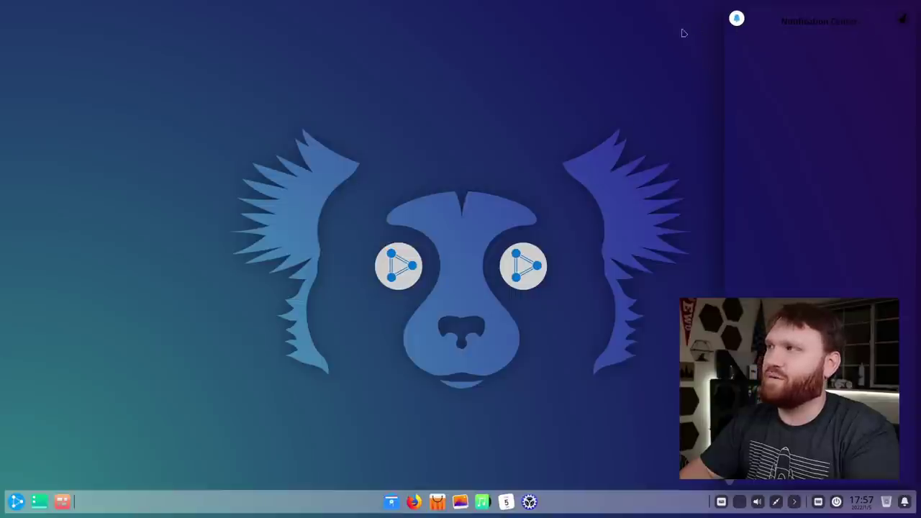
# - Launch GNU Image Manipulation Program from the application launcher list
pyautogui.click(16, 501)
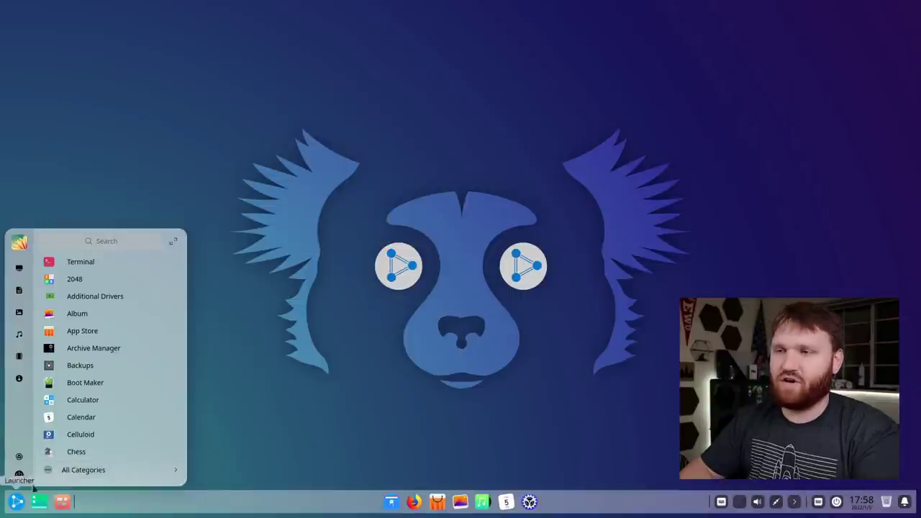
pyautogui.scroll(-12, 97, 301)
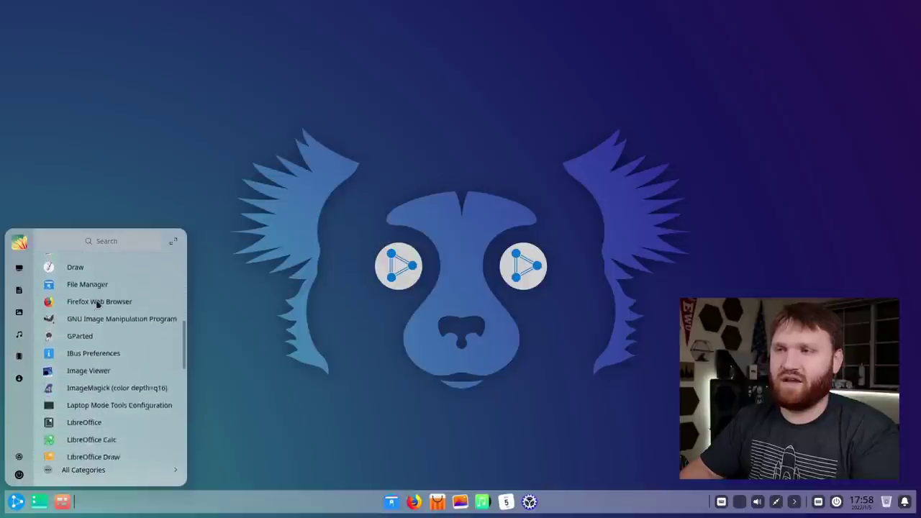
pyautogui.scroll(-1, 97, 305)
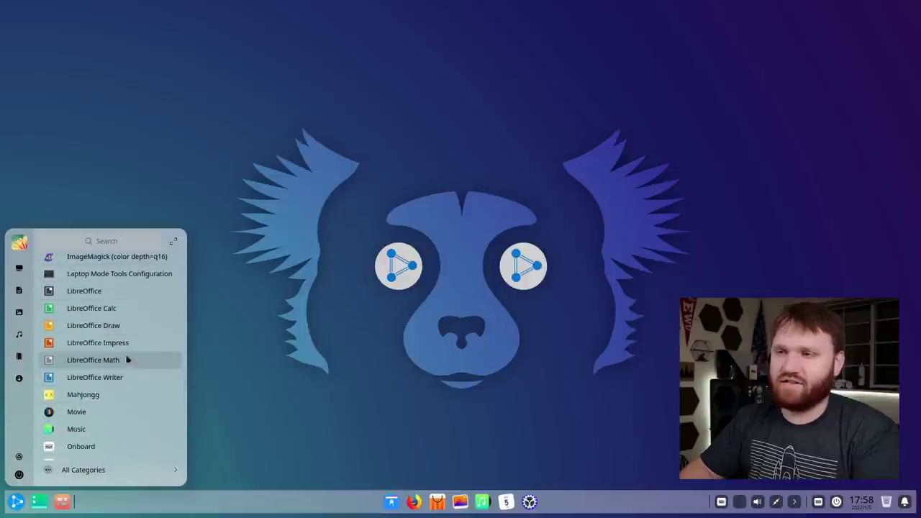
pyautogui.scroll(-3, 127, 360)
pyautogui.scroll(12, 127, 360)
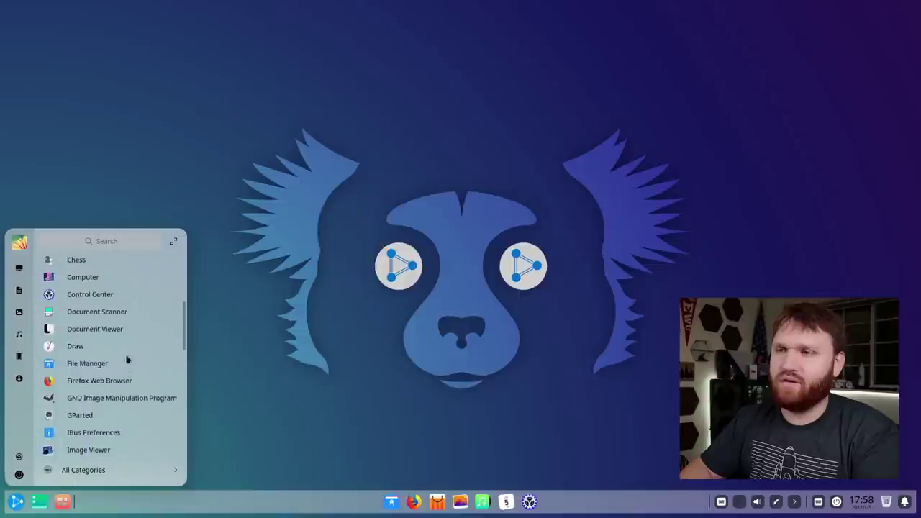
pyautogui.scroll(-4, 127, 360)
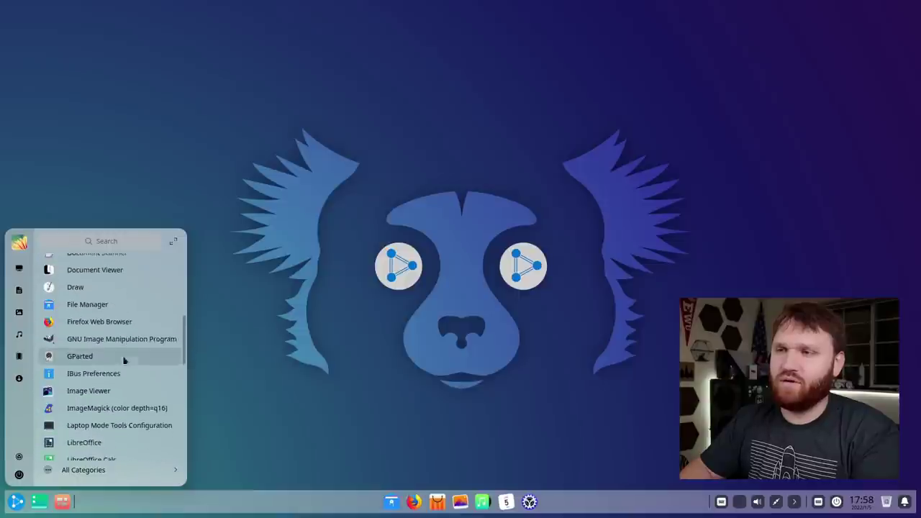
pyautogui.click(70, 336)
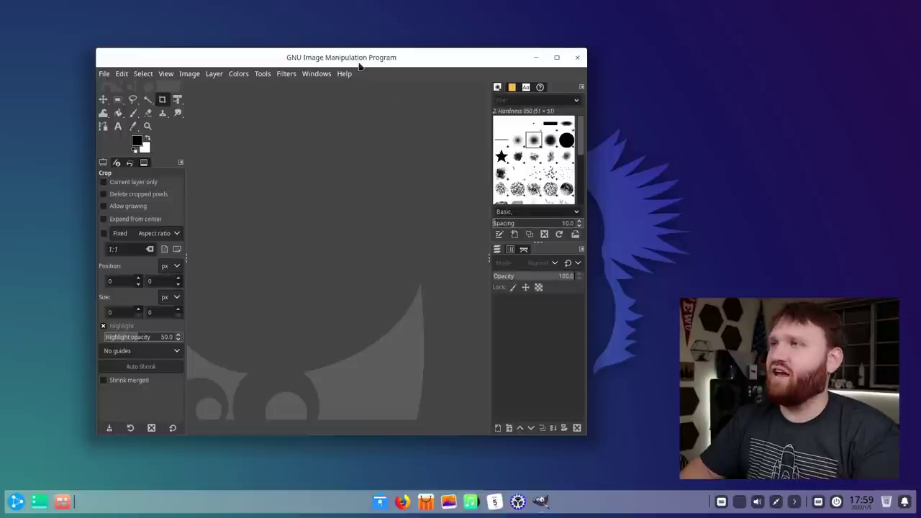
# - Move the GIMP window to the top-left and drag its corner to enlarge it
pyautogui.moveTo(360, 66); pyautogui.dragTo(279, 31)
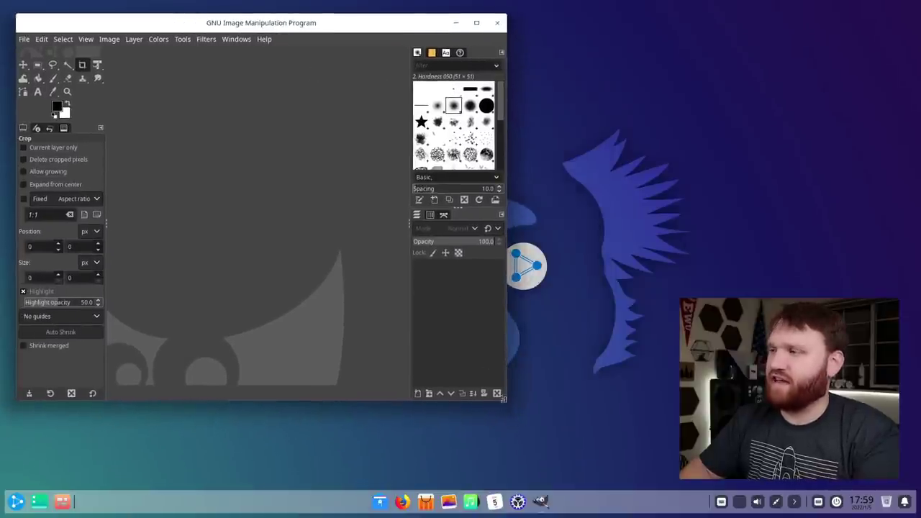
pyautogui.moveTo(504, 403); pyautogui.dragTo(647, 469)
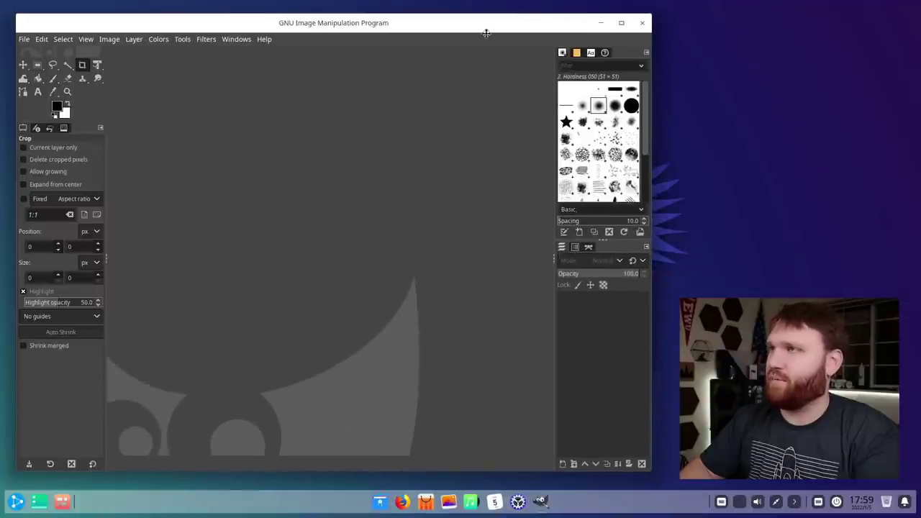
pyautogui.moveTo(487, 33); pyautogui.dragTo(487, 32)
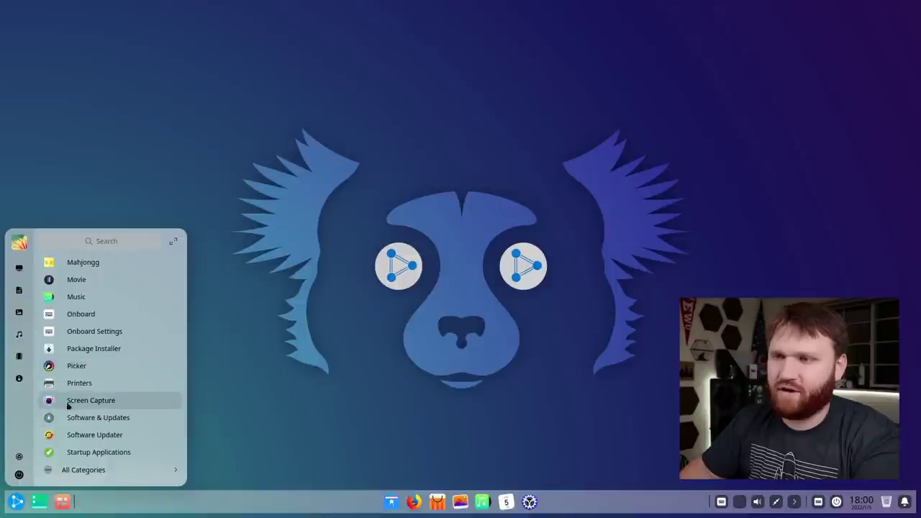
# - Capture an upper-left screen region and mark the left ear and left eye with red ellipses
pyautogui.click(113, 407)
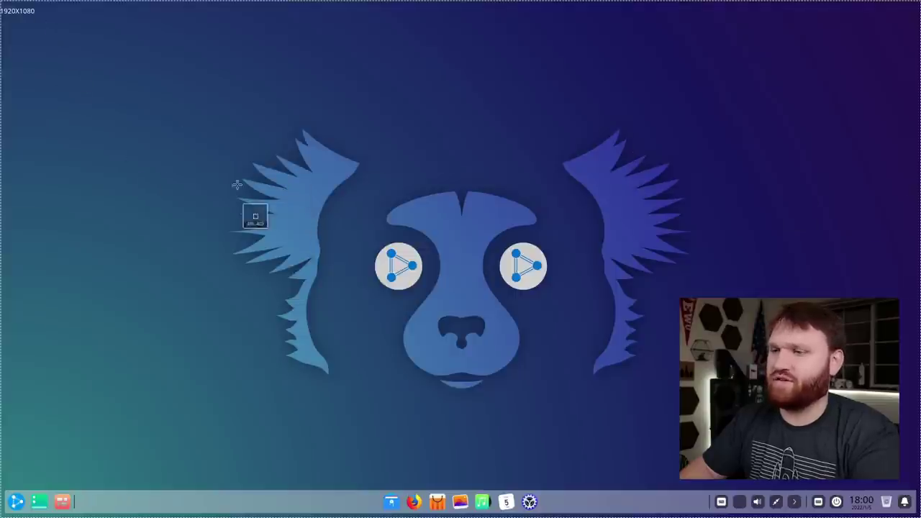
pyautogui.moveTo(29, 22); pyautogui.dragTo(542, 370)
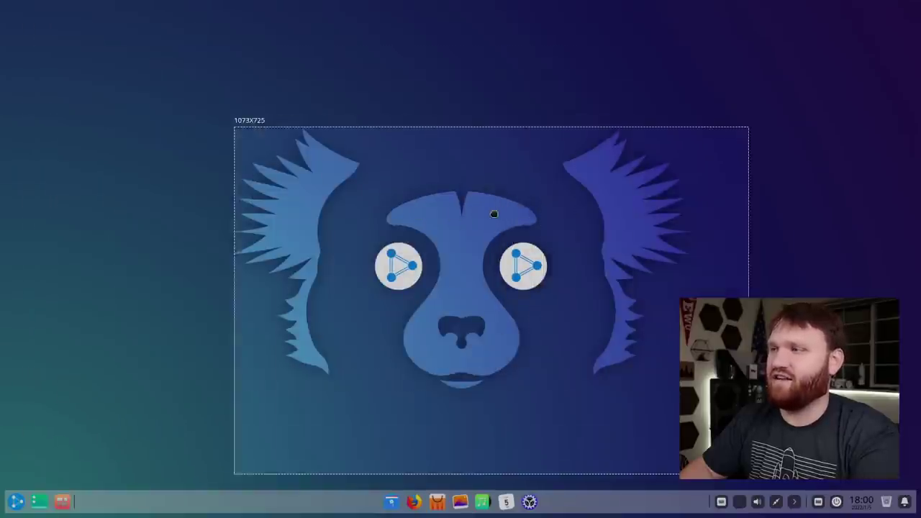
pyautogui.moveTo(494, 214); pyautogui.dragTo(259, 136)
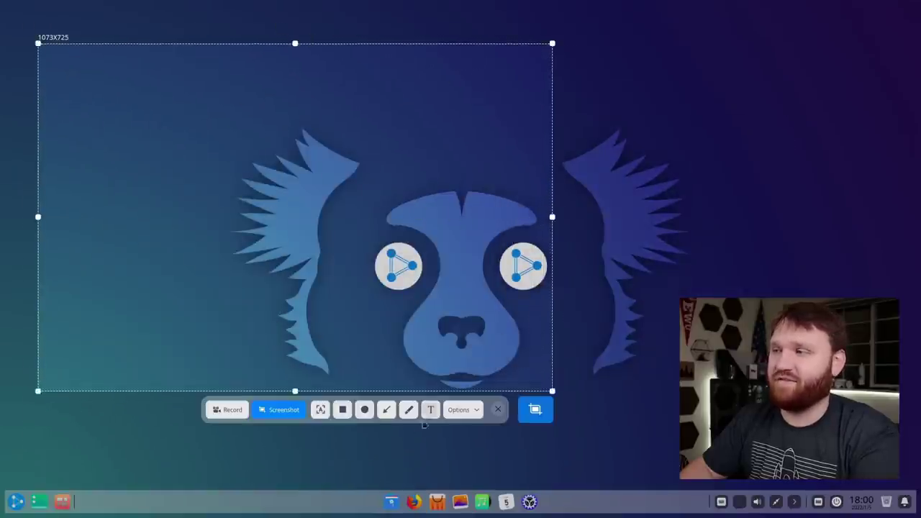
pyautogui.click(365, 410)
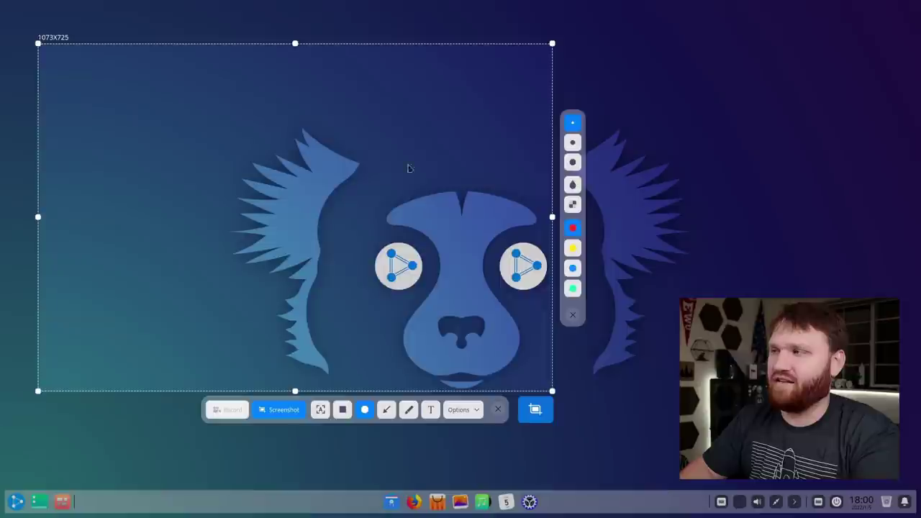
pyautogui.moveTo(398, 93); pyautogui.dragTo(261, 187)
pyautogui.moveTo(481, 261); pyautogui.dragTo(358, 282)
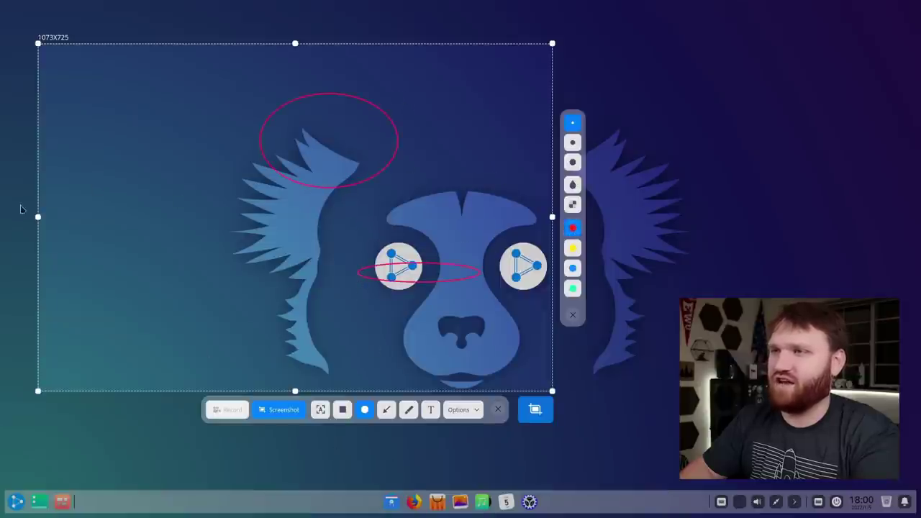
# - Check the save options, take the 1073X725 annotated screenshot, and dismiss the notification
pyautogui.click(468, 409)
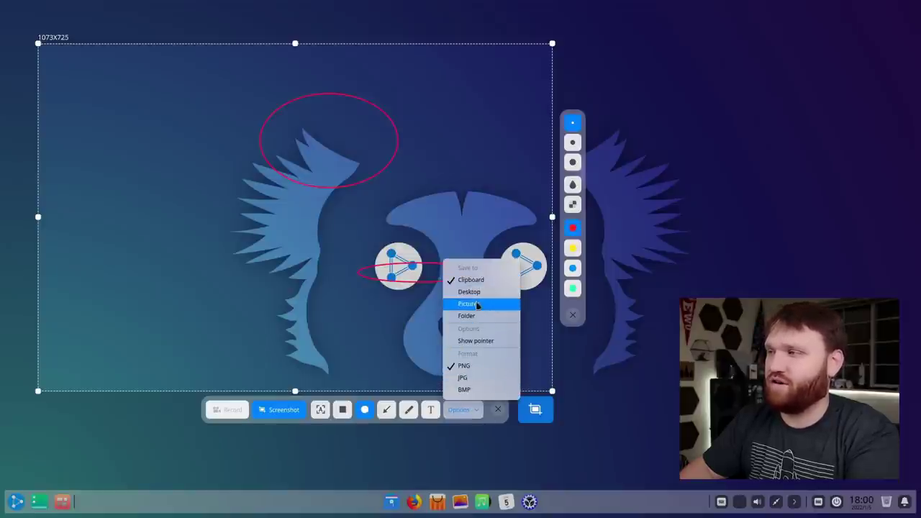
pyautogui.click(286, 412)
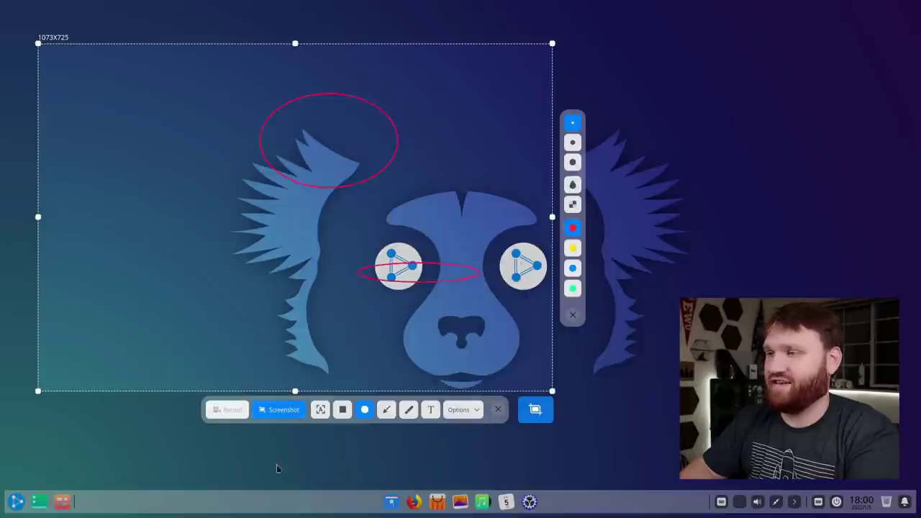
pyautogui.click(536, 410)
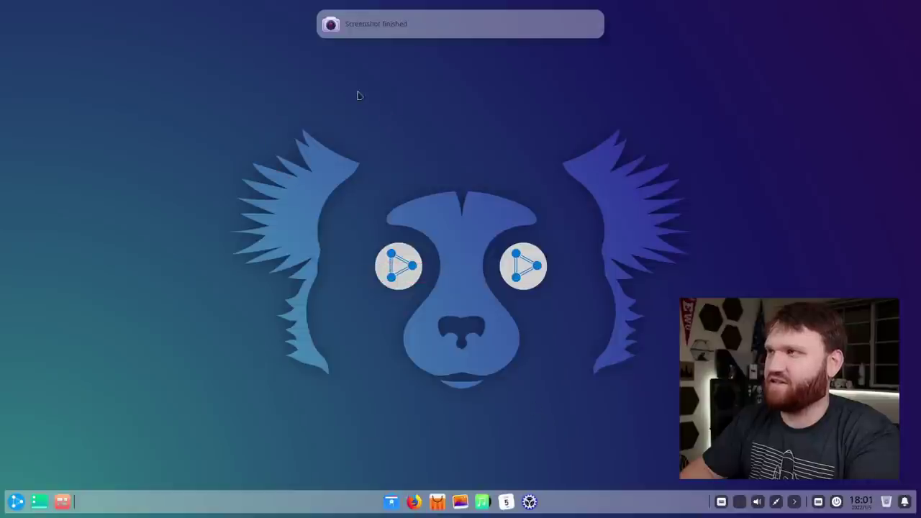
pyautogui.click(372, 26)
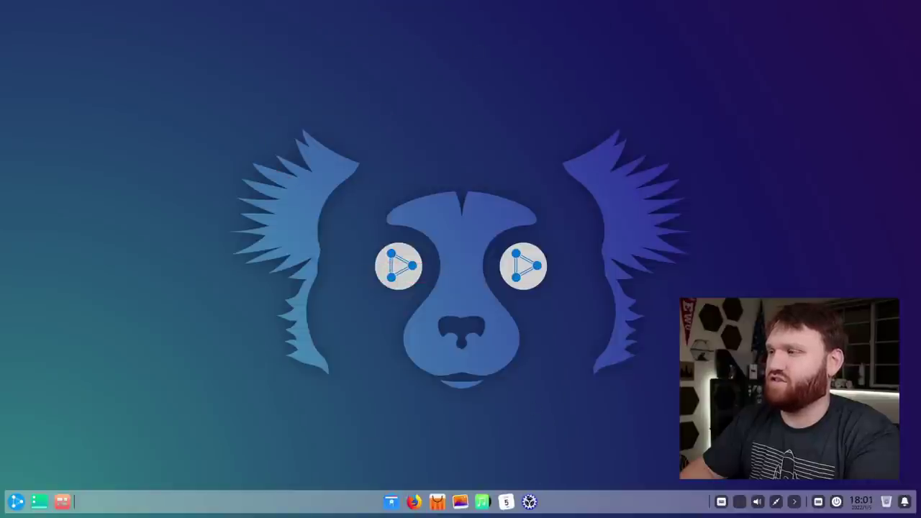
# - Open the file manager from the dock and move its window to the upper left
pyautogui.click(905, 502)
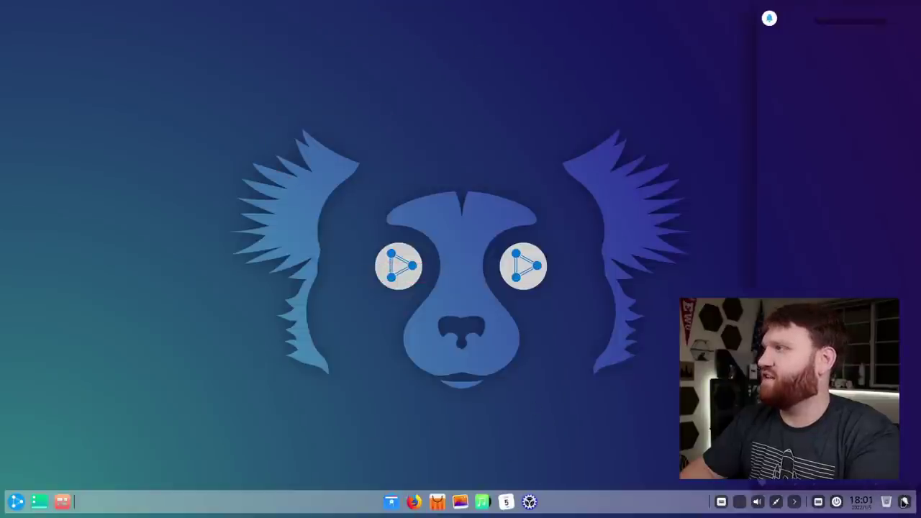
pyautogui.click(602, 55)
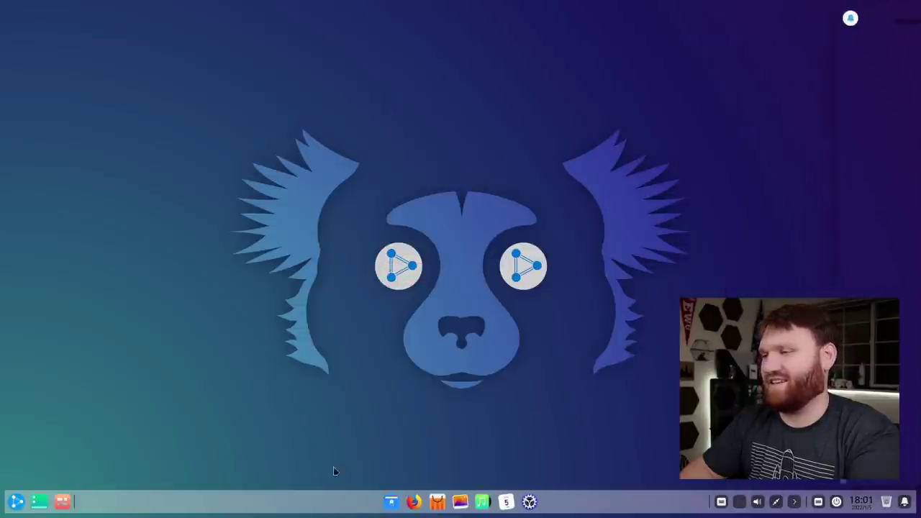
pyautogui.click(393, 502)
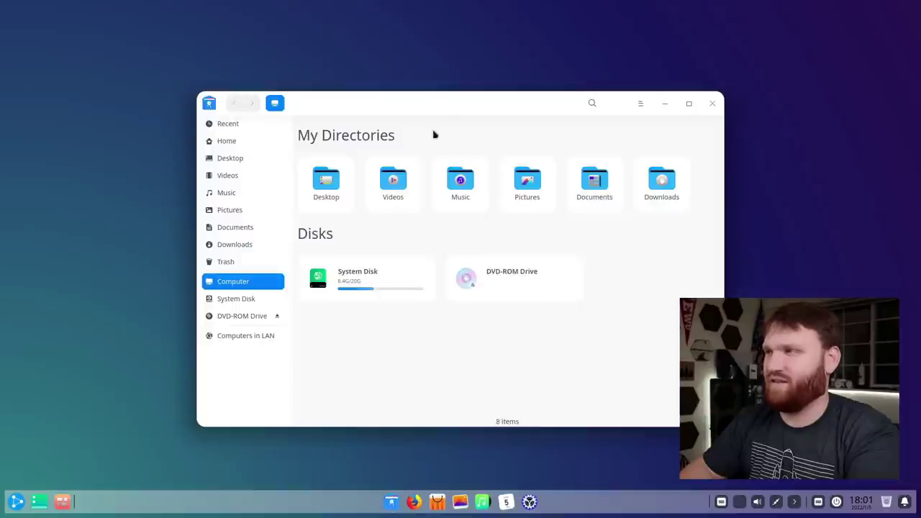
pyautogui.moveTo(446, 103); pyautogui.dragTo(291, 50)
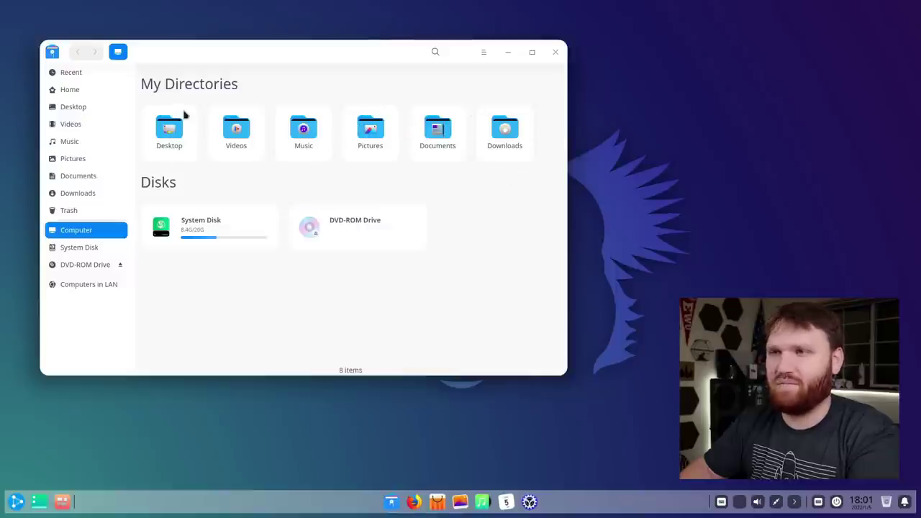
# - Browse Pictures, Recent and Computers in LAN, then open Windows Network
pyautogui.click(72, 159)
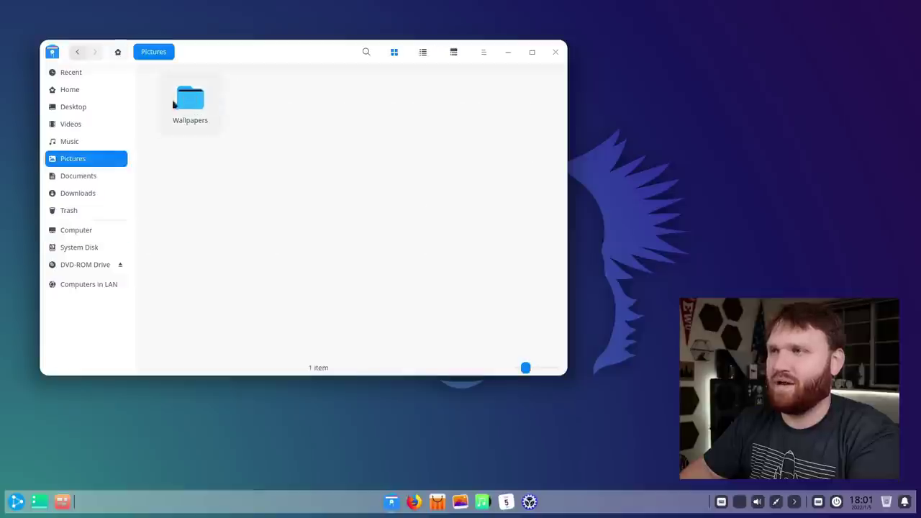
pyautogui.click(72, 74)
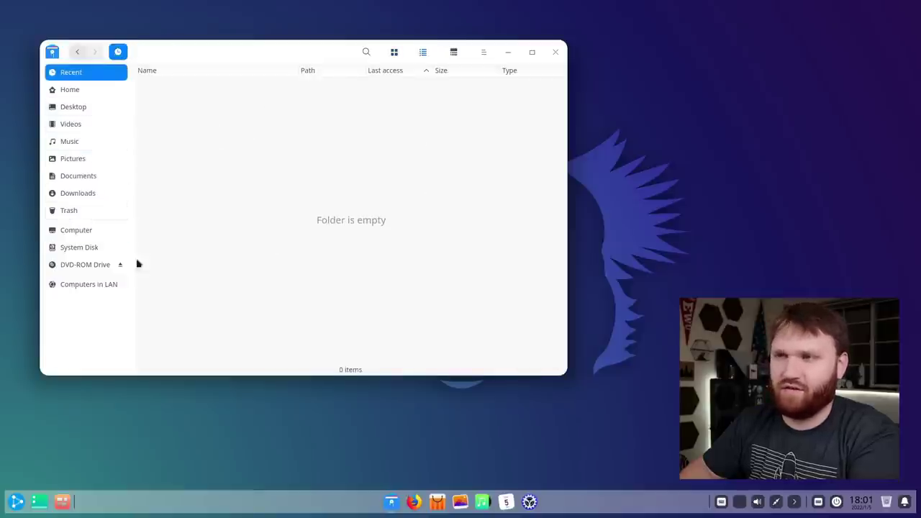
pyautogui.click(71, 285)
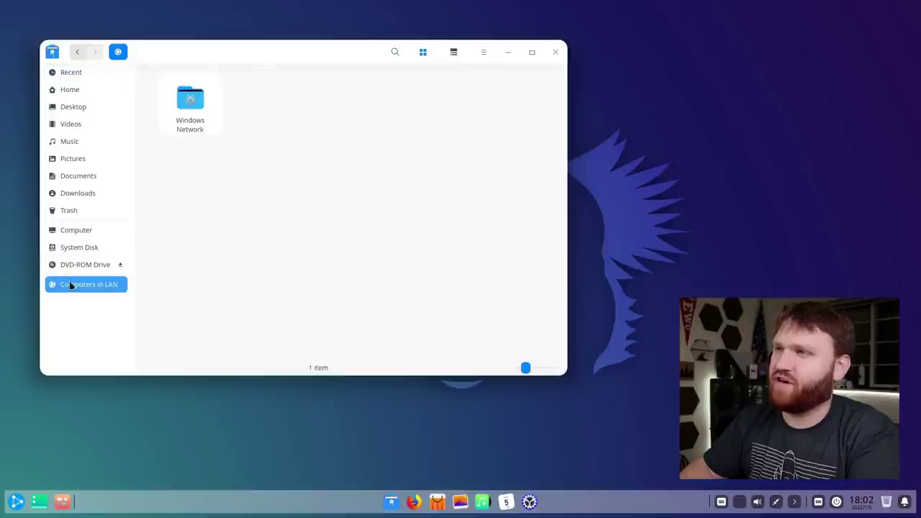
pyautogui.doubleClick(189, 97)
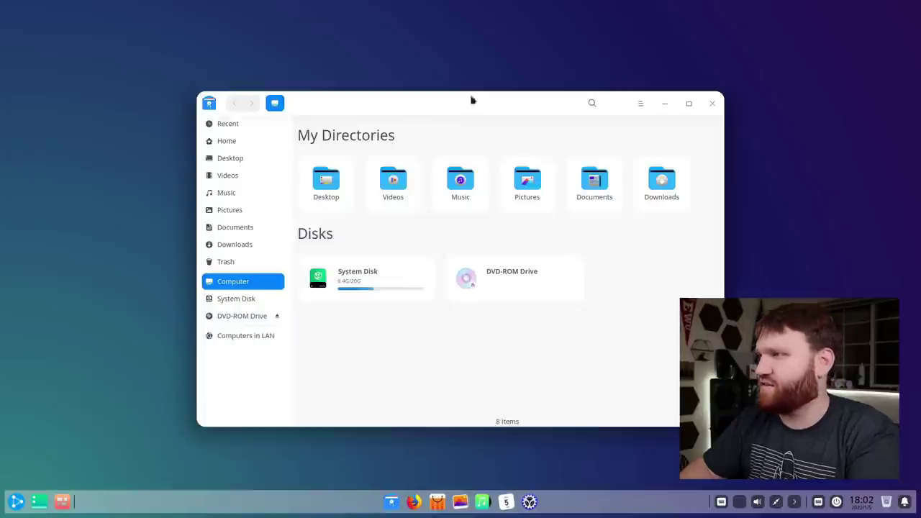
# - Connect to the smb:// share at 192.168.0.74, entering and remembering the share password
pyautogui.moveTo(473, 101); pyautogui.dragTo(302, 48)
pyautogui.click(68, 286)
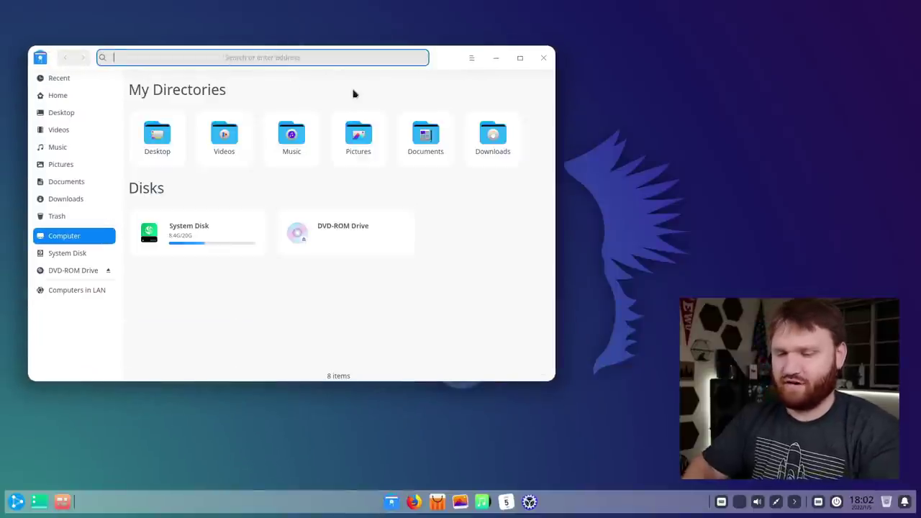
pyautogui.write('smb')
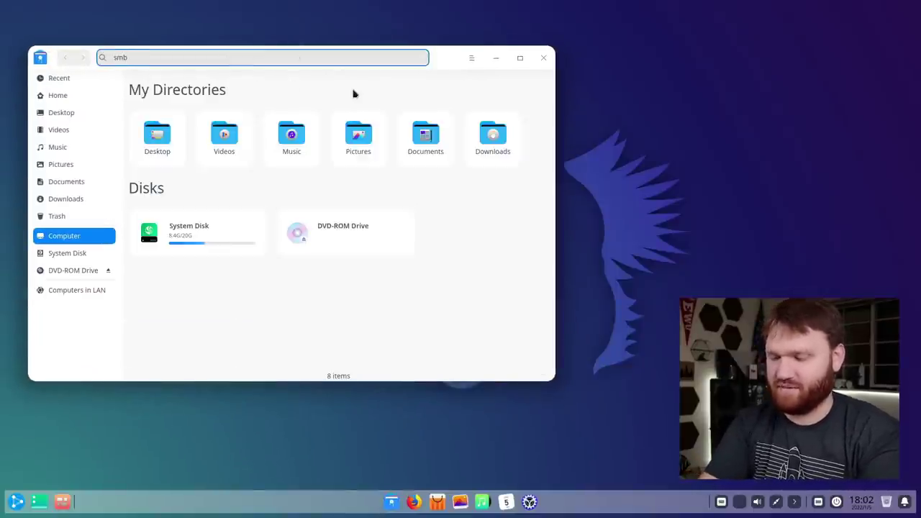
pyautogui.write('://brandon@192.168.0.74')
pyautogui.press('Return')
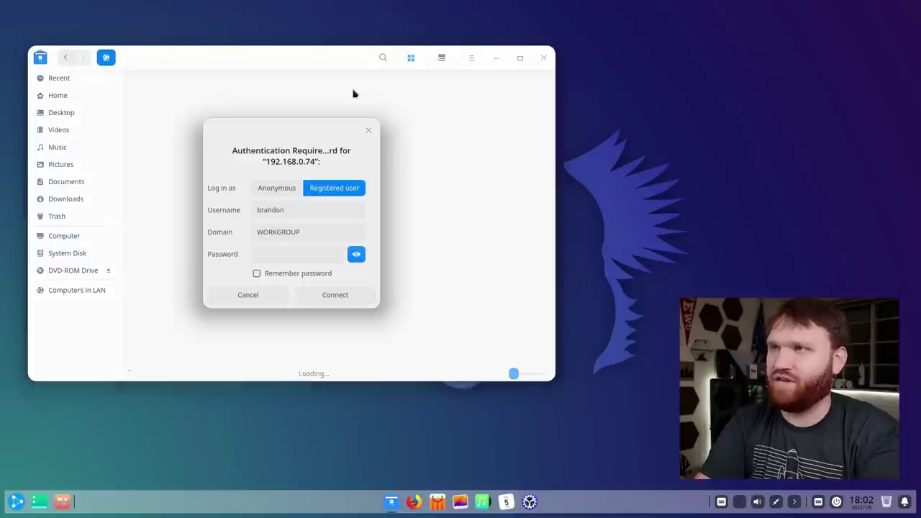
pyautogui.click(302, 255)
pyautogui.write('************')
pyautogui.click(256, 273)
pyautogui.click(310, 298)
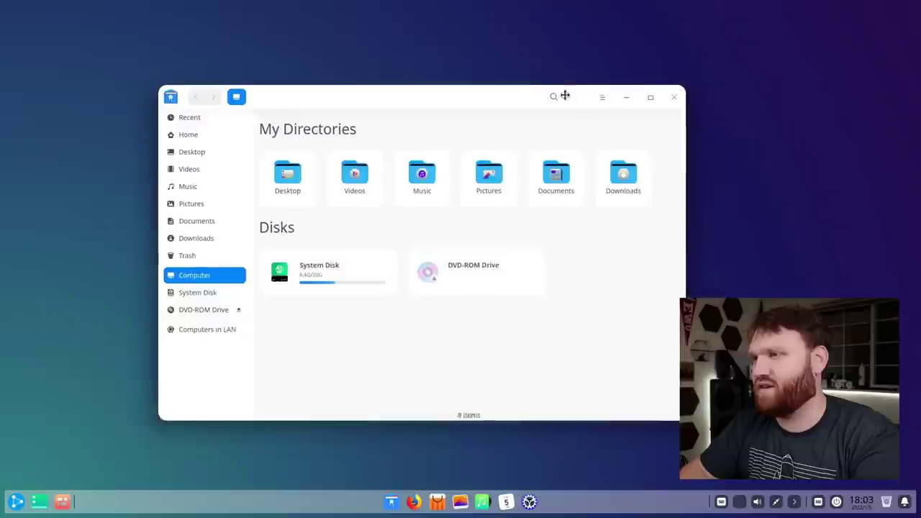
# - Move the file manager window up-left and open the share's home folder
pyautogui.moveTo(566, 94); pyautogui.dragTo(432, 82)
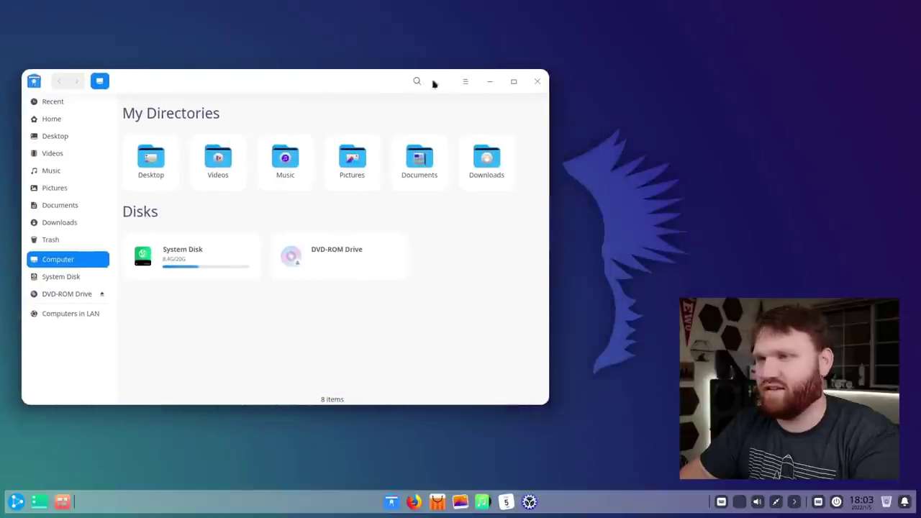
pyautogui.click(417, 81)
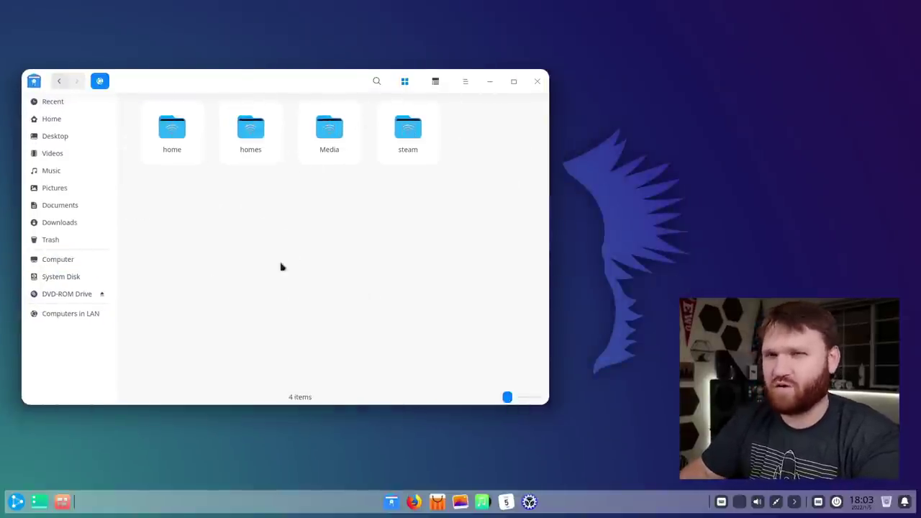
pyautogui.doubleClick(168, 146)
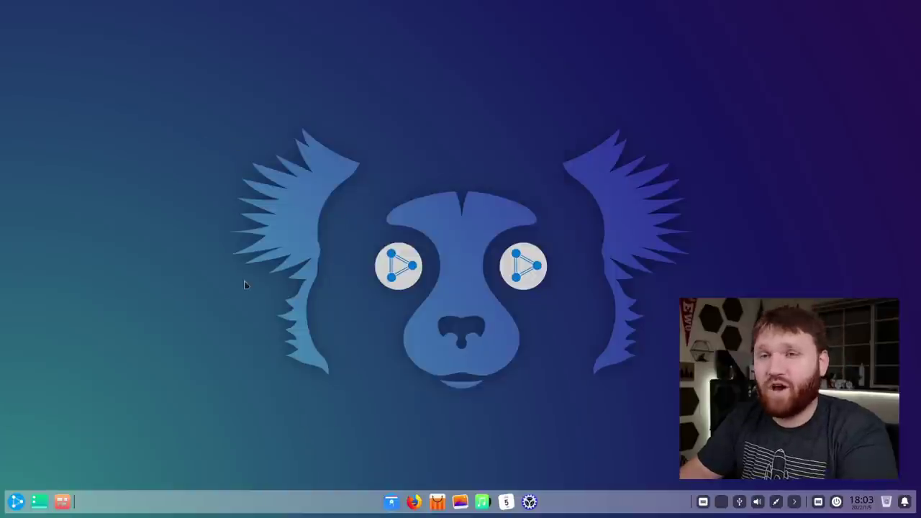
# - Open Control Center, move it to workspace 2 in Multitasking View, and add a third workspace
pyautogui.click(390, 501)
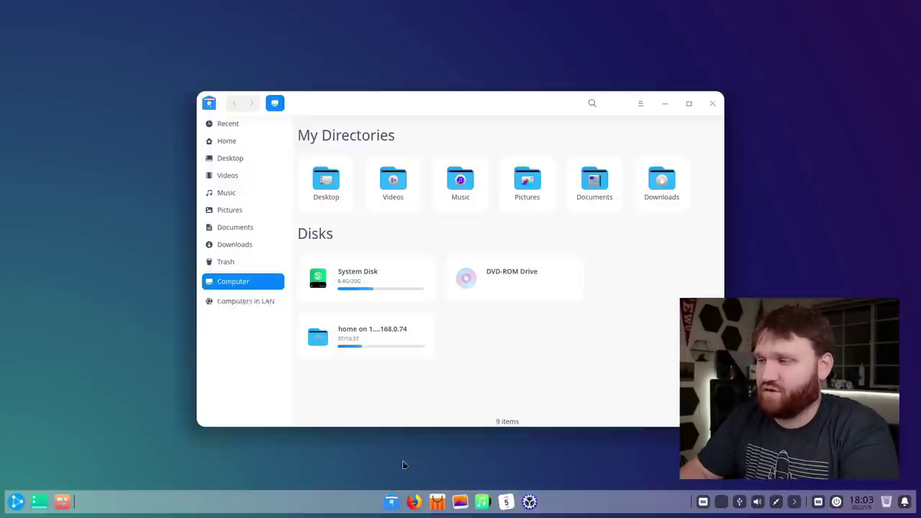
pyautogui.click(529, 502)
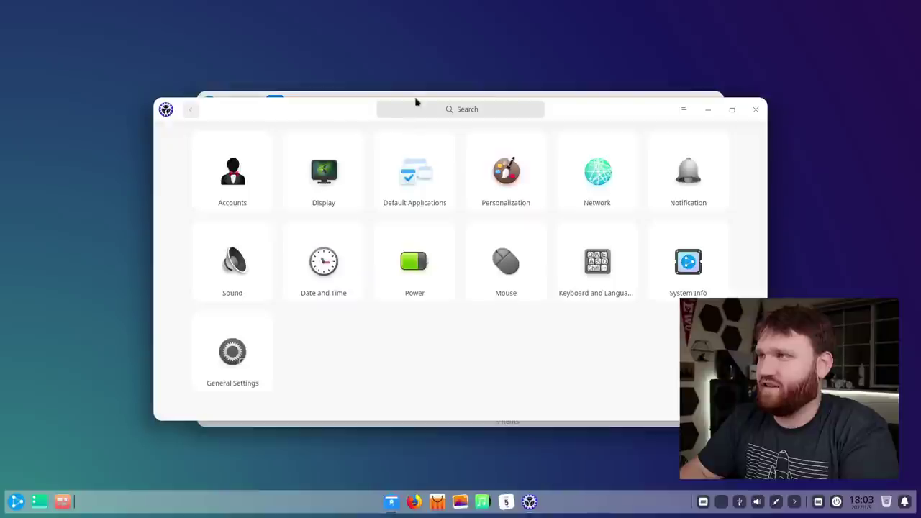
pyautogui.click(61, 504)
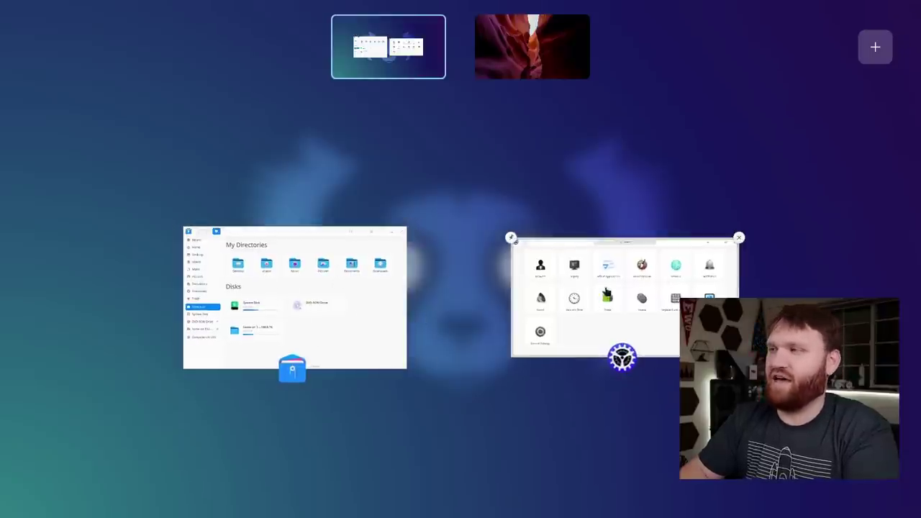
pyautogui.moveTo(563, 256); pyautogui.dragTo(526, 49)
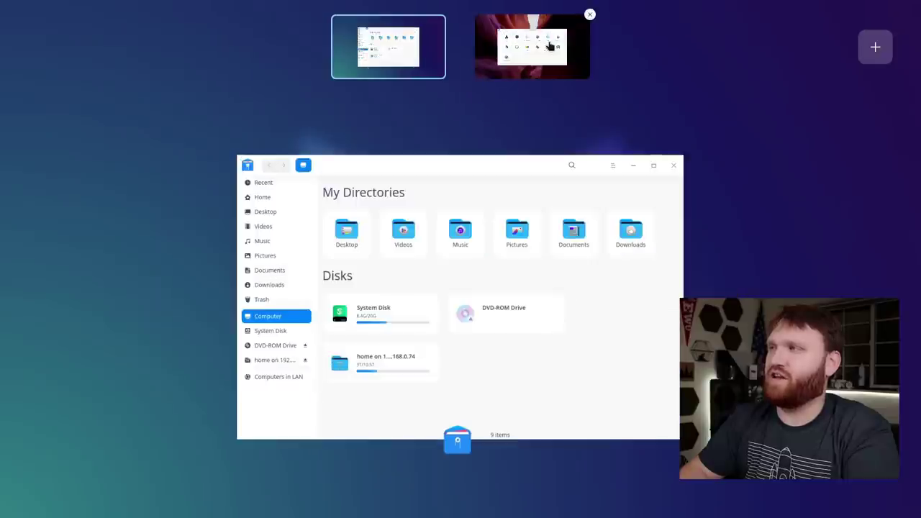
pyautogui.click(874, 53)
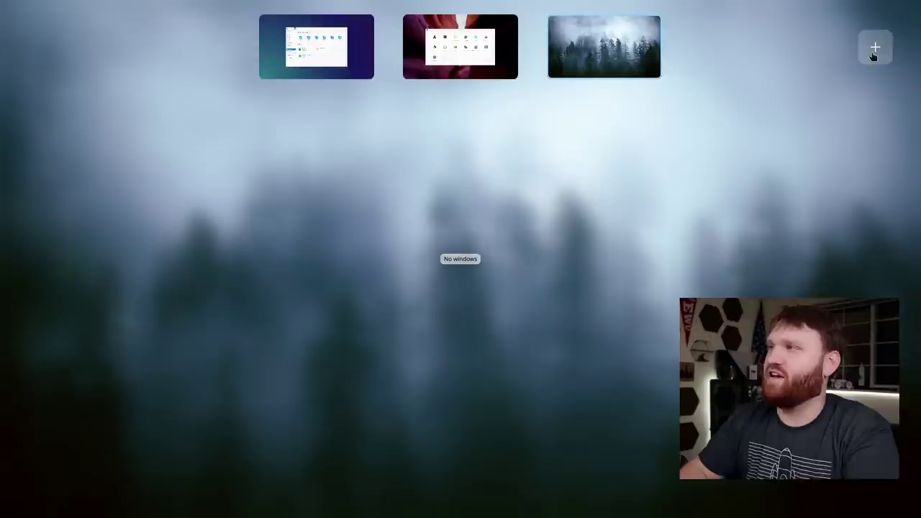
# - Switch to workspace 2 and reposition and resize the settings window
pyautogui.click(464, 41)
pyautogui.click(520, 354)
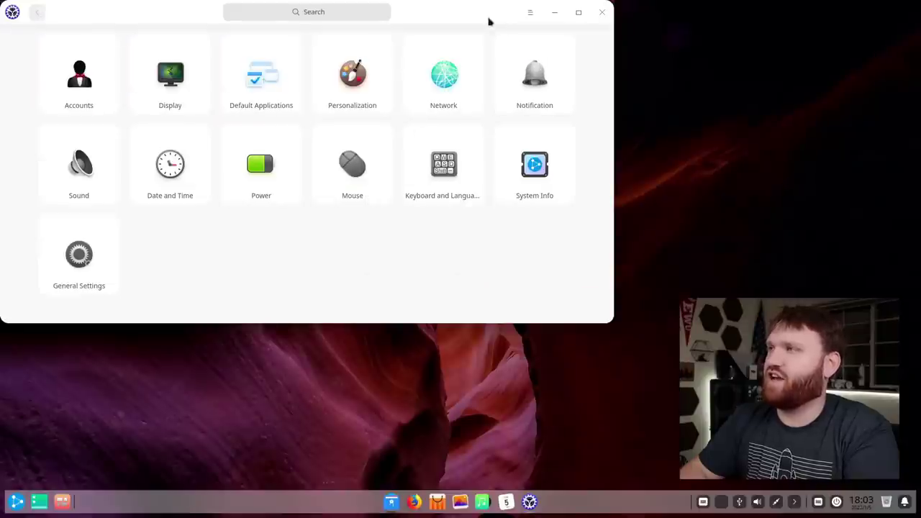
pyautogui.moveTo(489, 21); pyautogui.dragTo(516, 52)
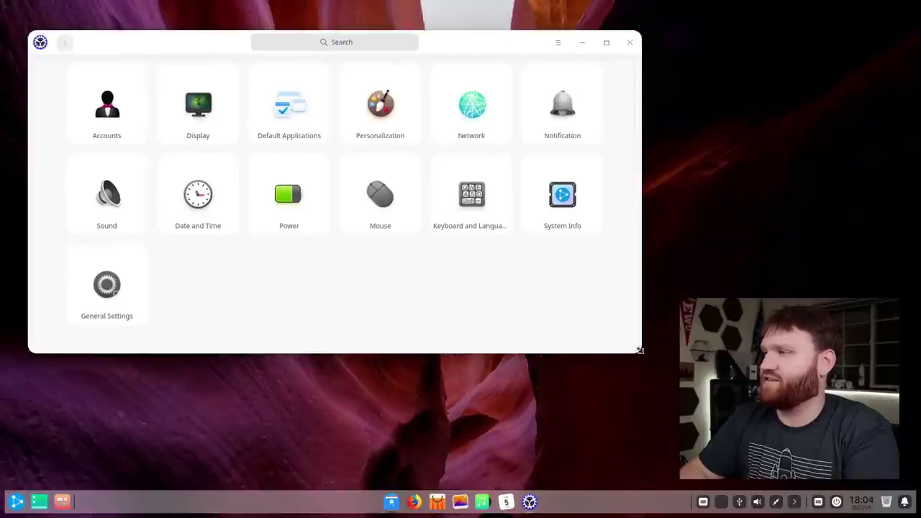
pyautogui.moveTo(640, 351); pyautogui.dragTo(492, 464)
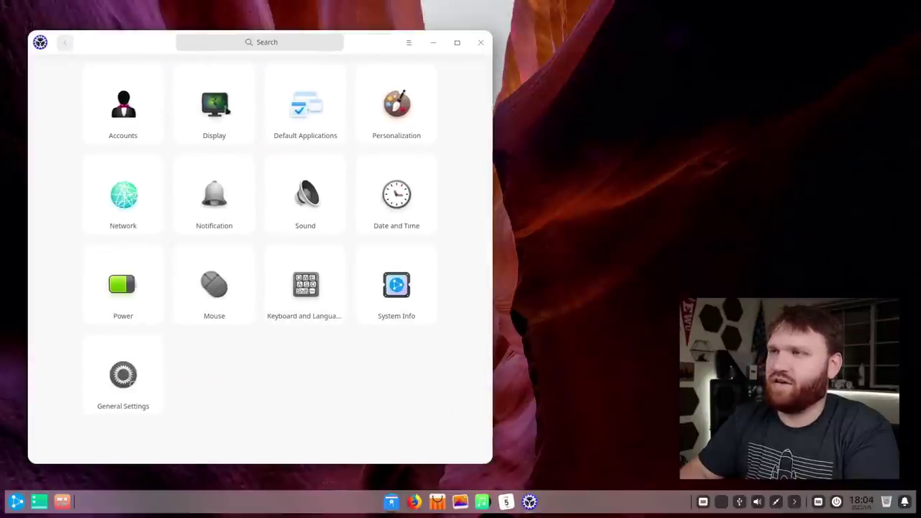
# - In Display, try scaling at 1.25, return it to 1.0, and postpone the log-out
pyautogui.click(156, 121)
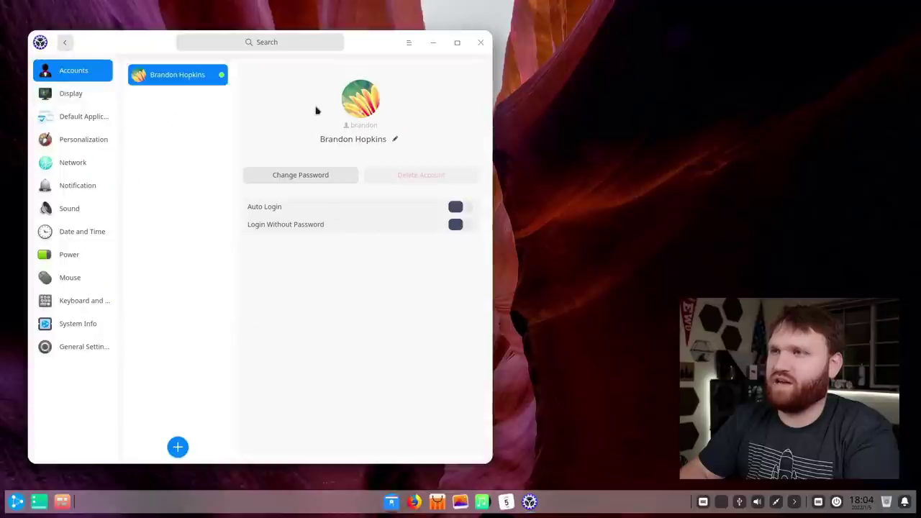
pyautogui.click(63, 95)
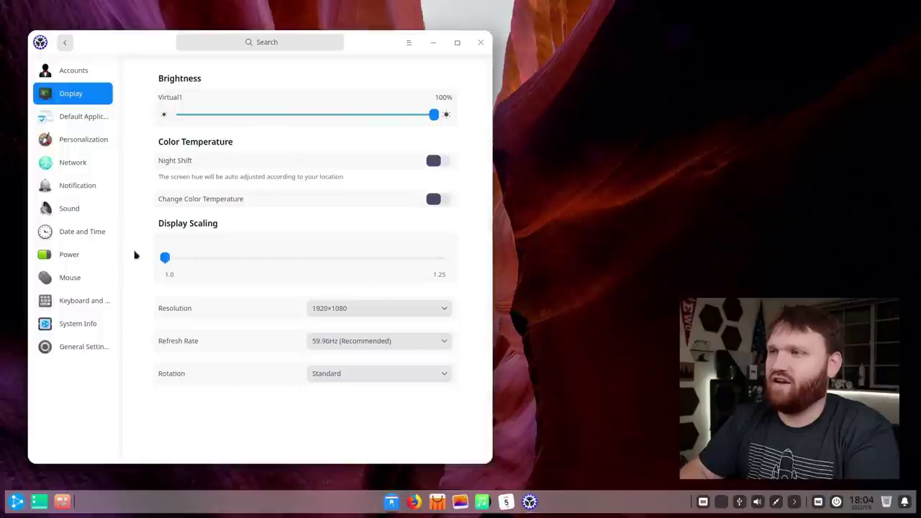
pyautogui.moveTo(260, 265); pyautogui.dragTo(459, 255)
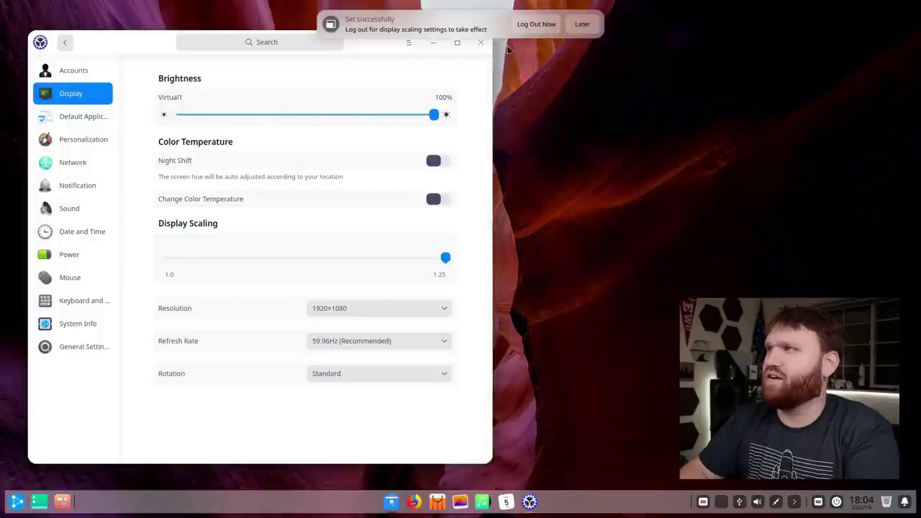
pyautogui.moveTo(449, 258); pyautogui.dragTo(55, 248)
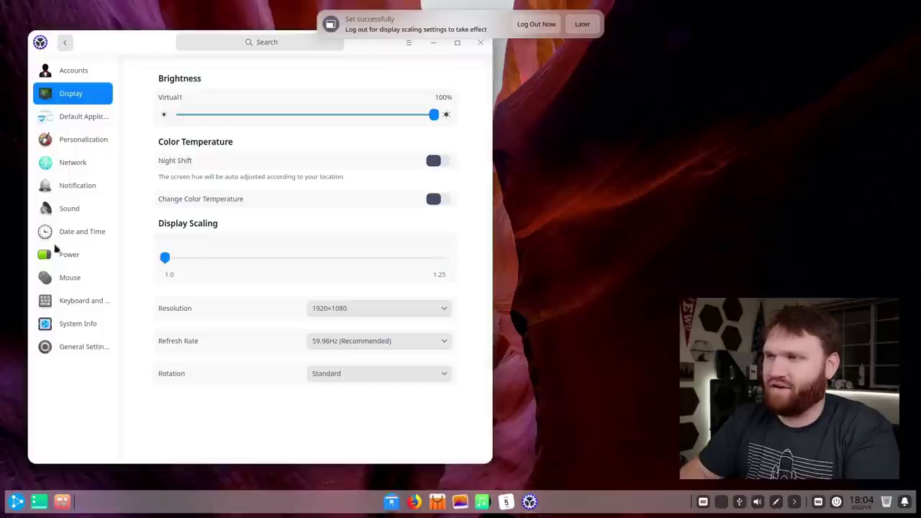
pyautogui.click(581, 23)
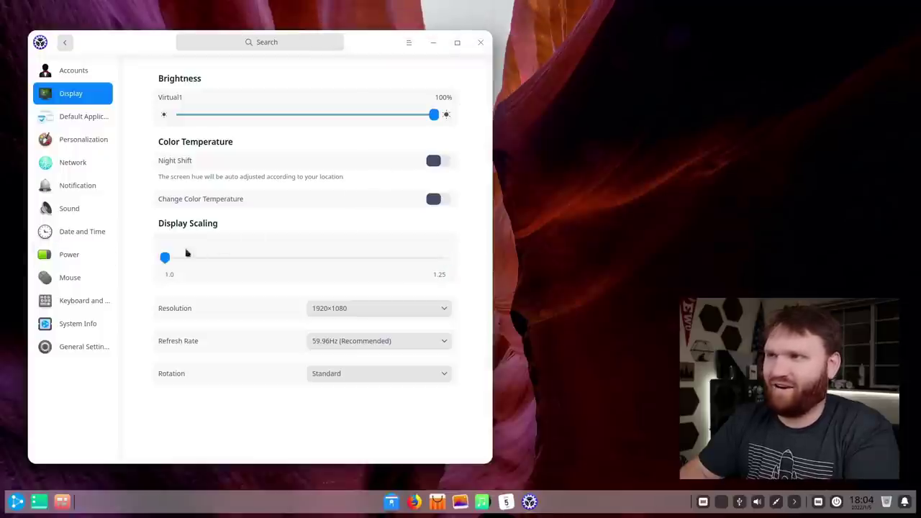
# - Toggle Night Shift on and off, keep the 59.96Hz refresh rate, and open Default Applications
pyautogui.click(438, 161)
pyautogui.click(438, 160)
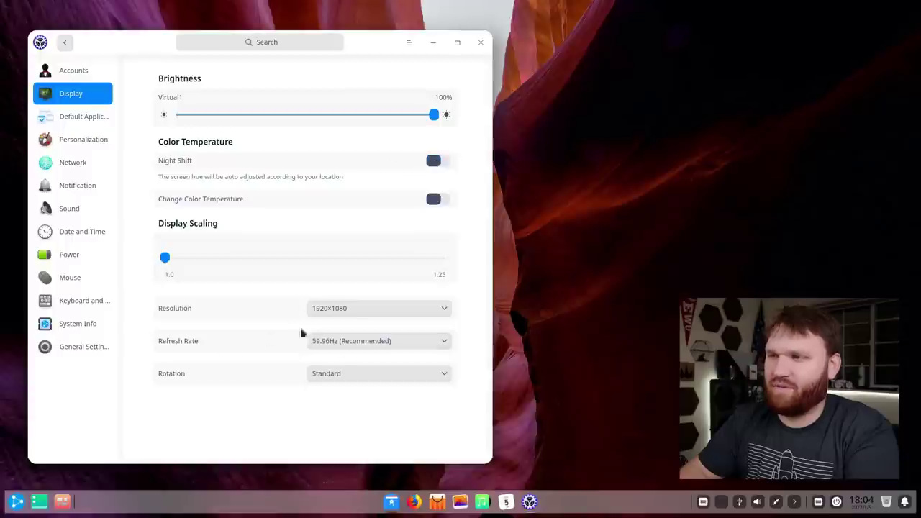
pyautogui.click(374, 345)
pyautogui.click(331, 344)
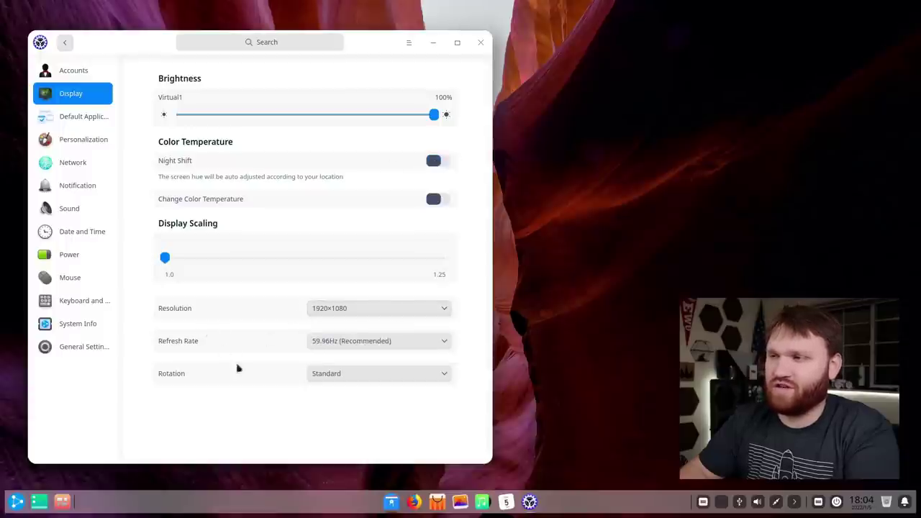
pyautogui.click(71, 117)
# - Review the Mail, Music, Text, Video and Picture defaults, ending on Celluloid for video, then open Personalization
pyautogui.click(176, 109)
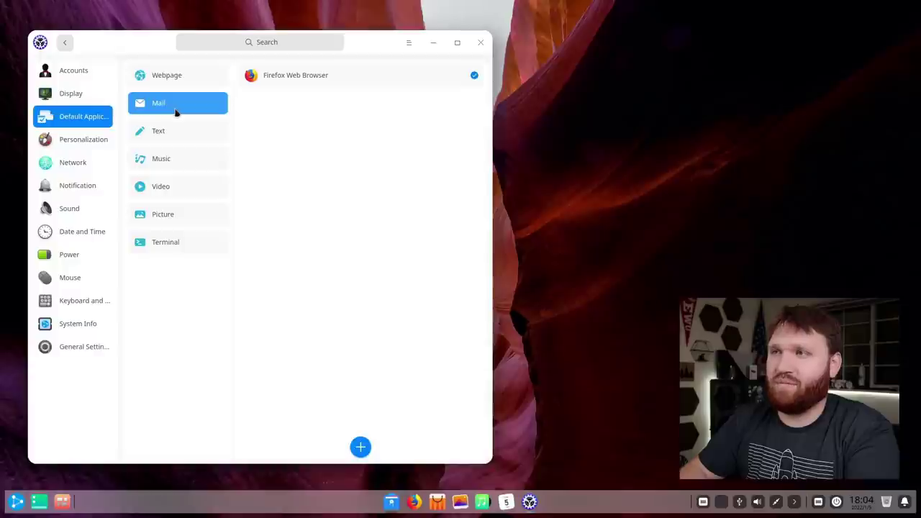
pyautogui.click(175, 159)
pyautogui.click(181, 130)
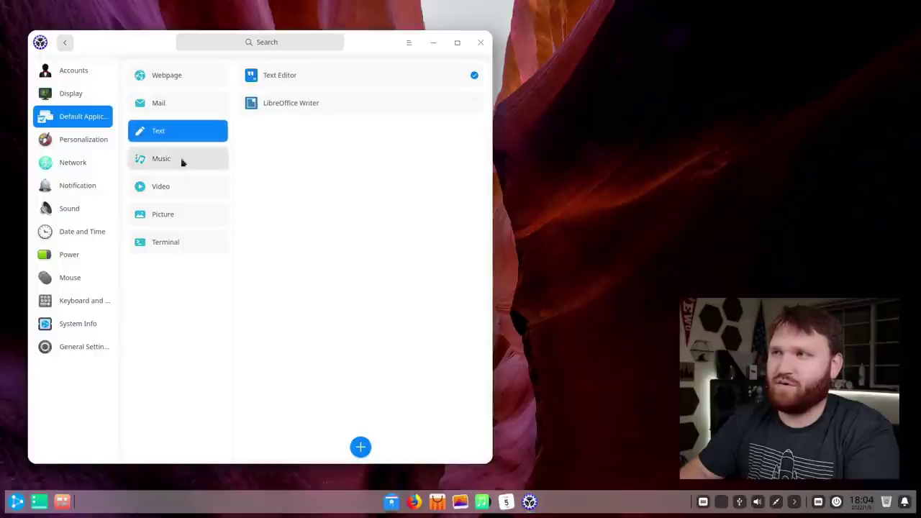
pyautogui.click(176, 189)
pyautogui.click(175, 216)
pyautogui.click(189, 192)
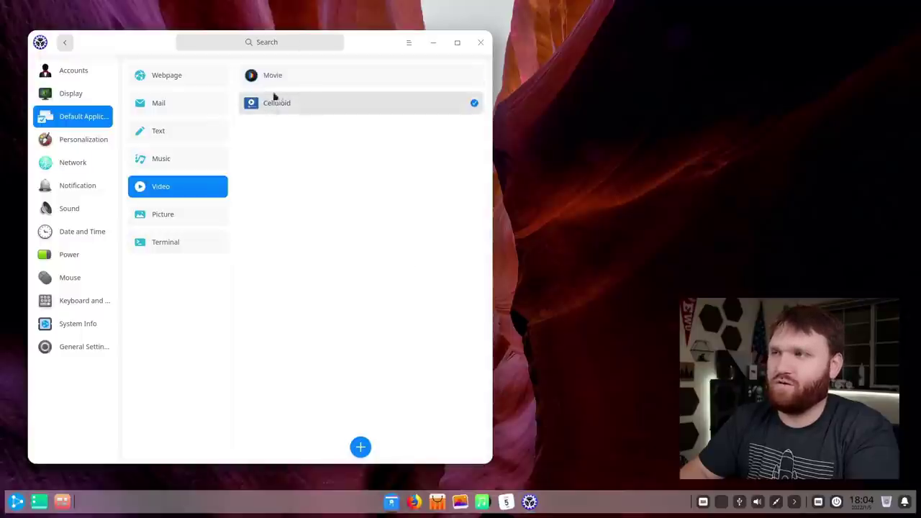
pyautogui.click(77, 139)
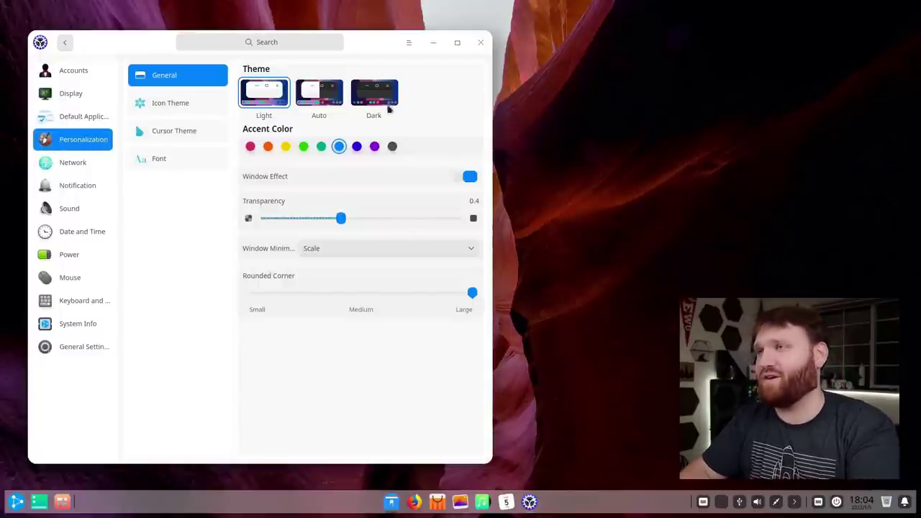
# - Try the Auto, Dark and Light themes, then set the accent colour to purple
pyautogui.click(322, 103)
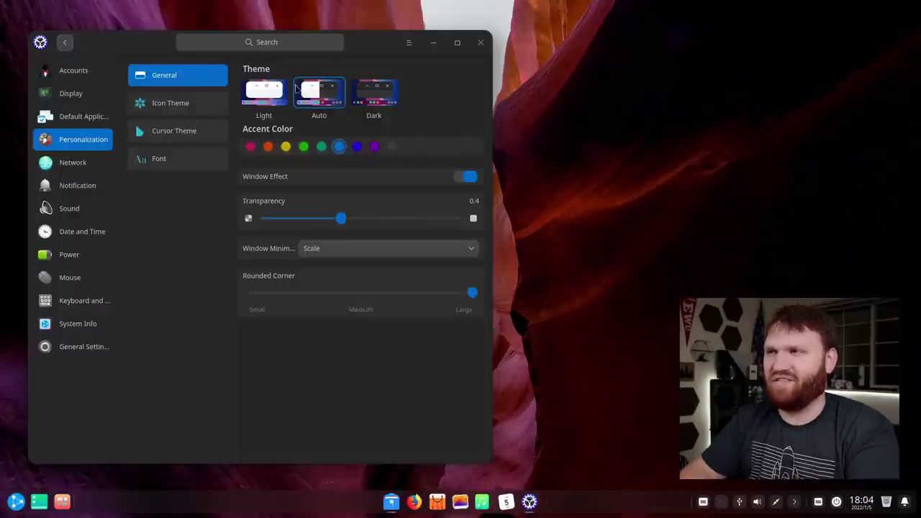
pyautogui.click(374, 99)
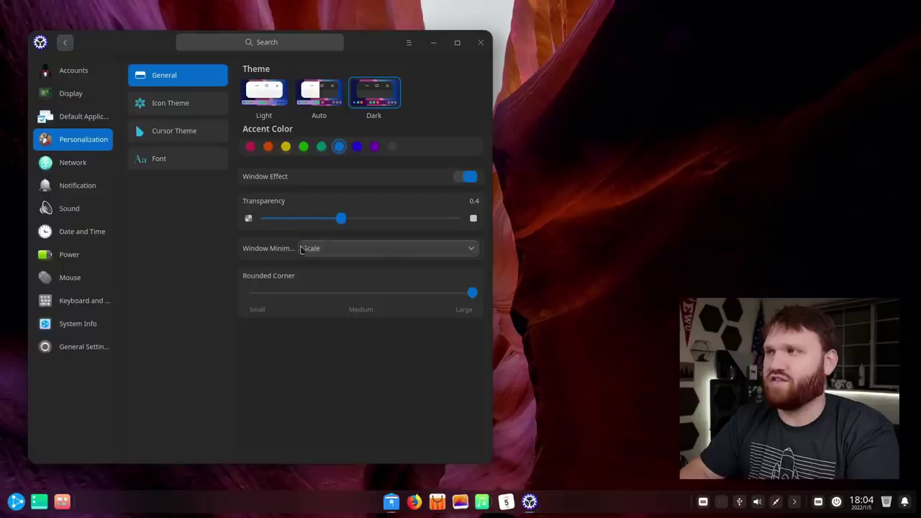
pyautogui.click(273, 99)
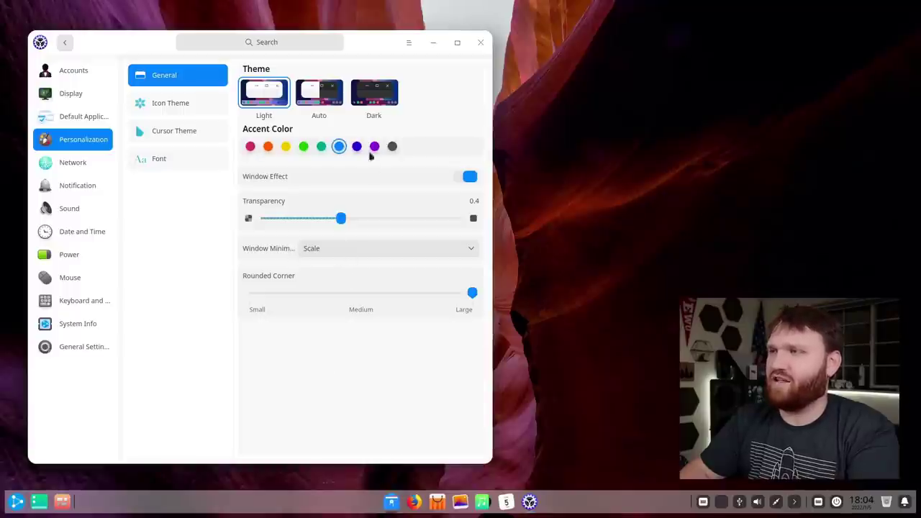
pyautogui.click(251, 147)
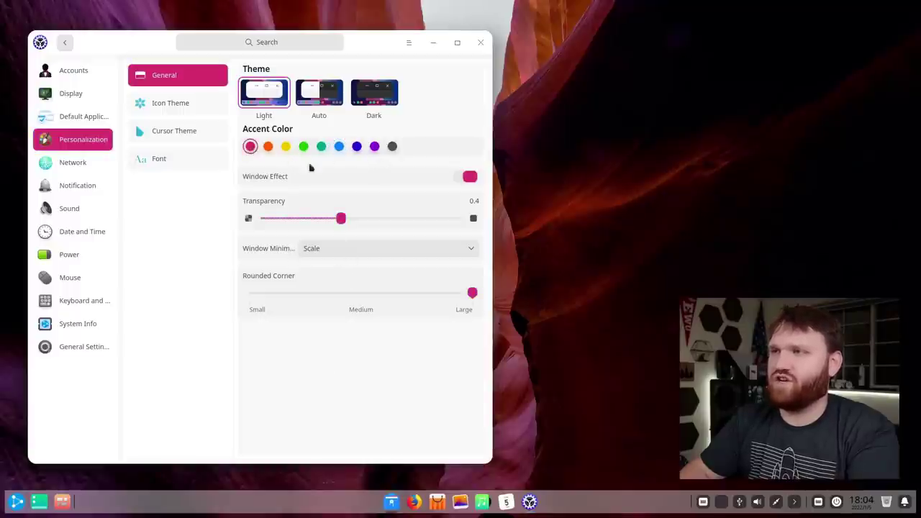
pyautogui.click(391, 148)
pyautogui.click(373, 147)
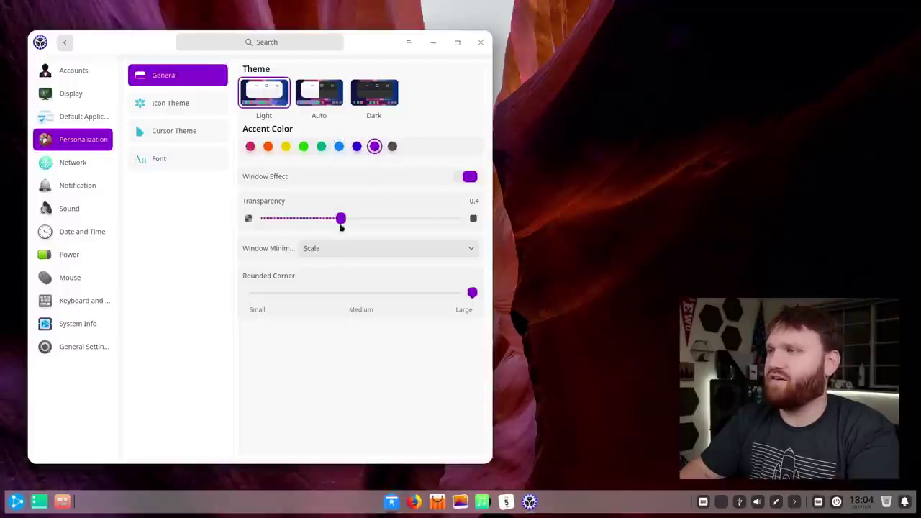
# - Set window transparency to 0.63 and show the available icon themes
pyautogui.moveTo(341, 227); pyautogui.dragTo(387, 219)
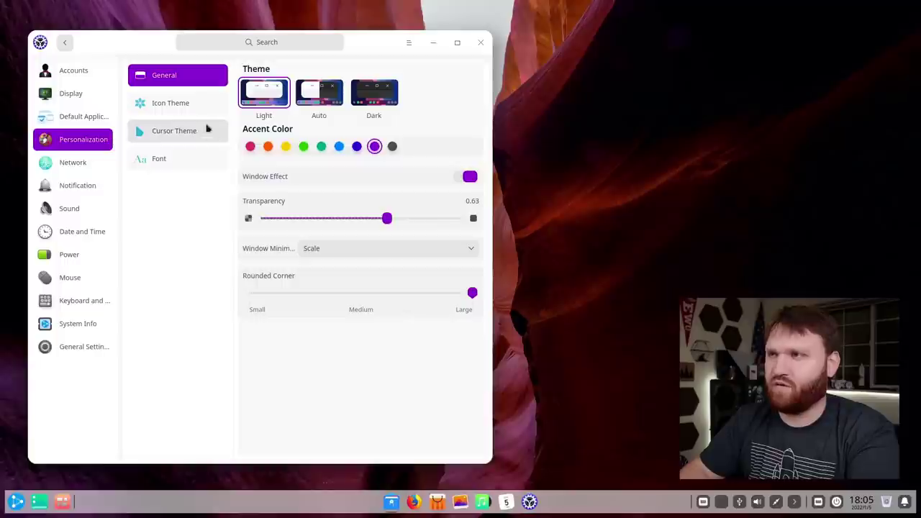
pyautogui.click(193, 108)
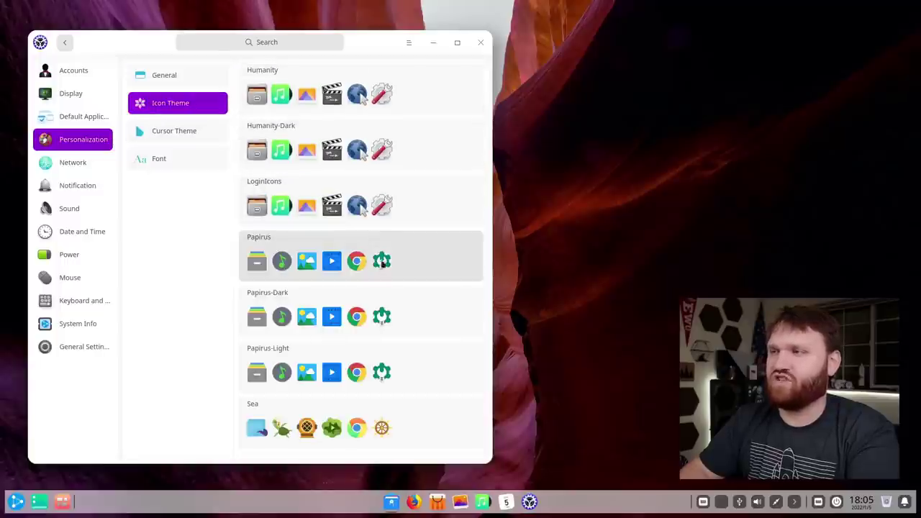
pyautogui.click(392, 502)
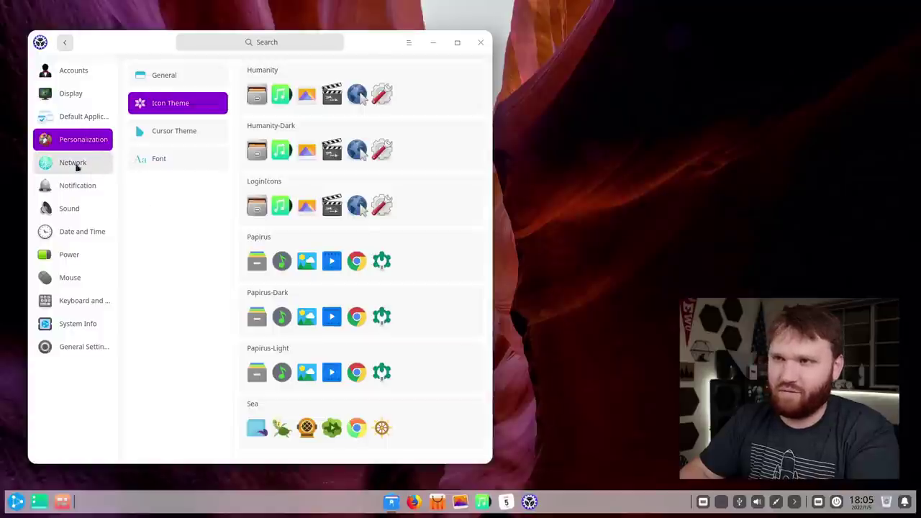
# - Browse the Network and Notification settings, including Package Installer notification options
pyautogui.click(98, 167)
pyautogui.click(79, 185)
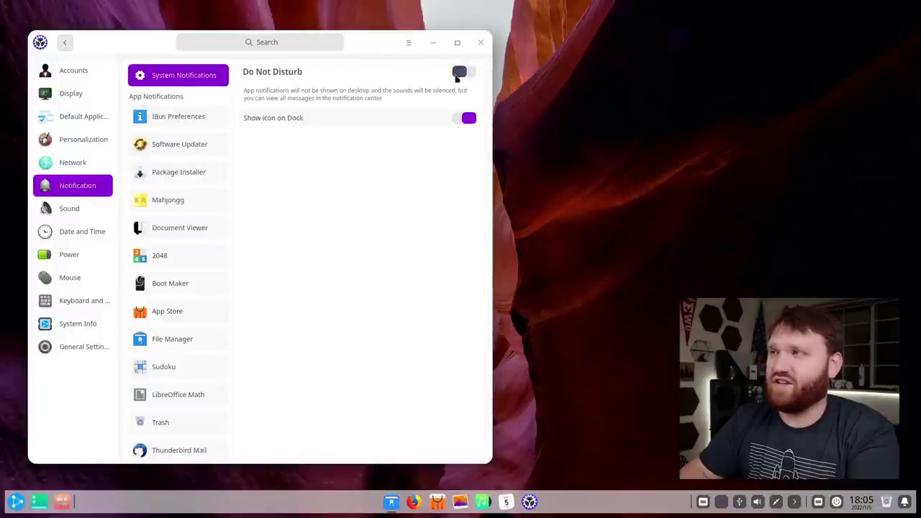
pyautogui.click(183, 174)
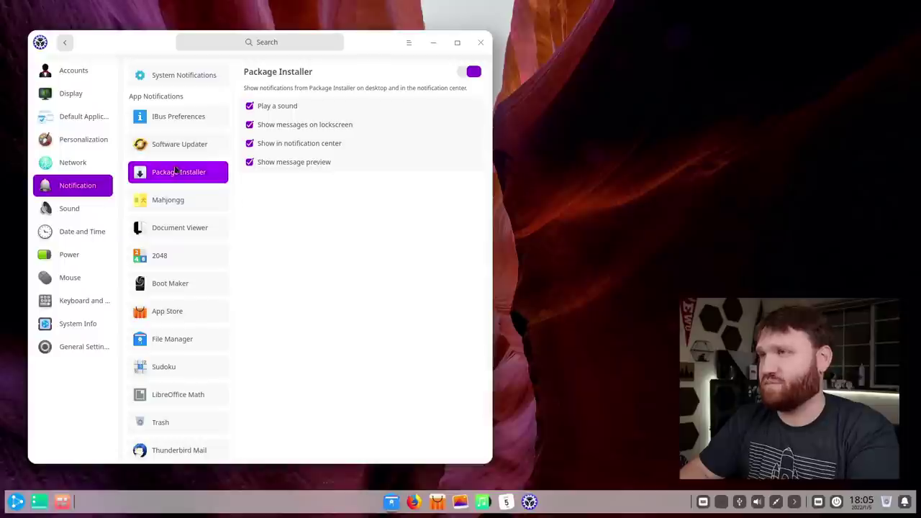
# - Review Sound output, input and effects, then show Date and Time with the Los_Angeles timezone
pyautogui.click(78, 209)
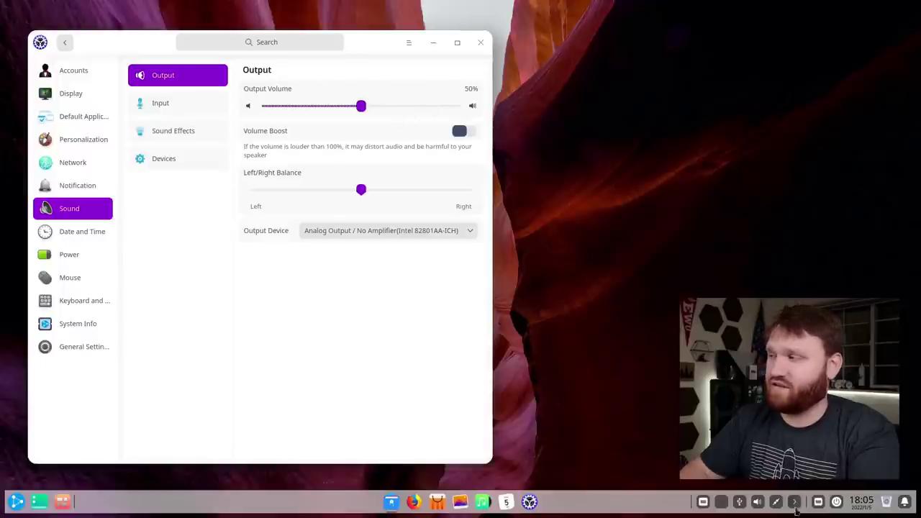
pyautogui.click(160, 105)
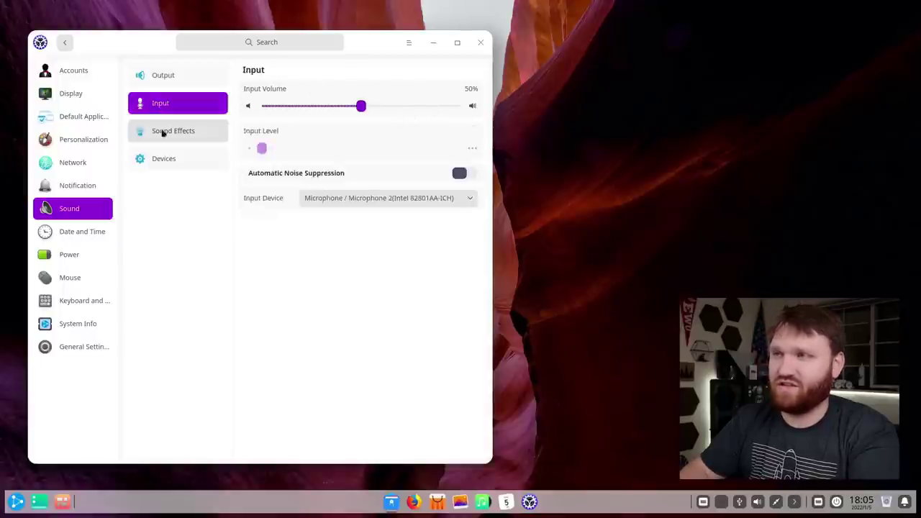
pyautogui.click(165, 131)
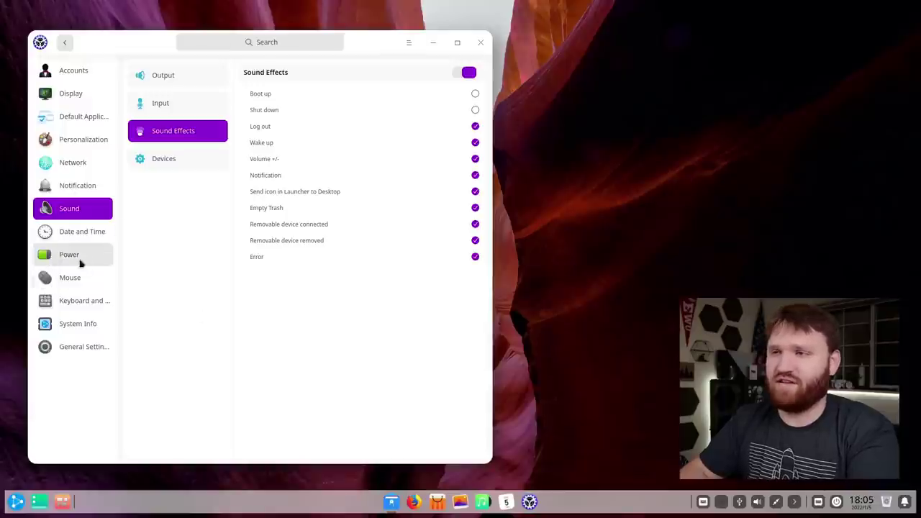
pyautogui.click(83, 237)
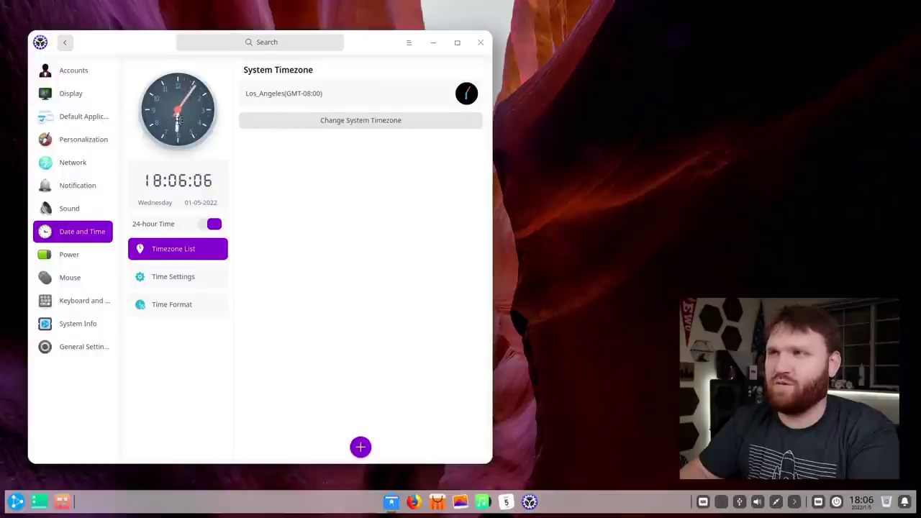
pyautogui.moveTo(178, 118)
pyautogui.mouseDown()
pyautogui.moveTo(175, 144)
pyautogui.moveTo(174, 109)
pyautogui.mouseUp()
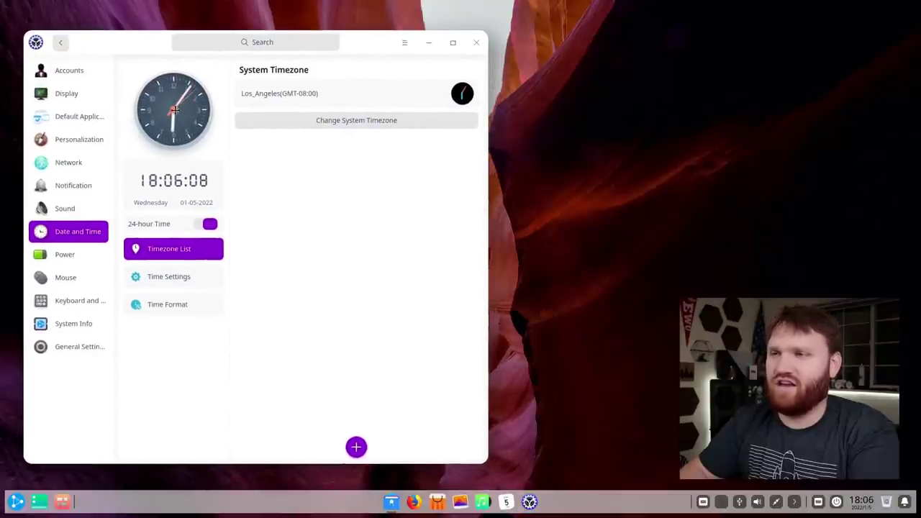
# - Browse Power, Mouse, Keyboard and Language, then show About This PC for UbuntuDDE Remix 21.10
pyautogui.click(82, 262)
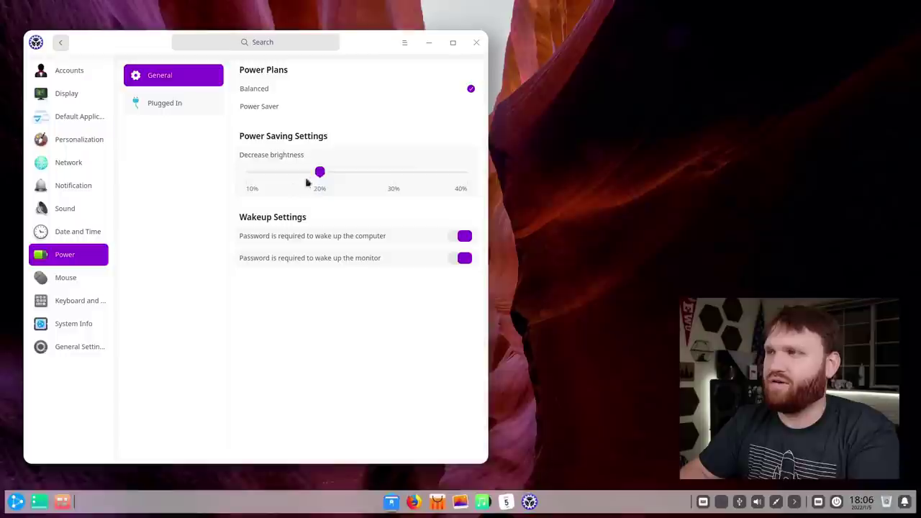
pyautogui.click(51, 279)
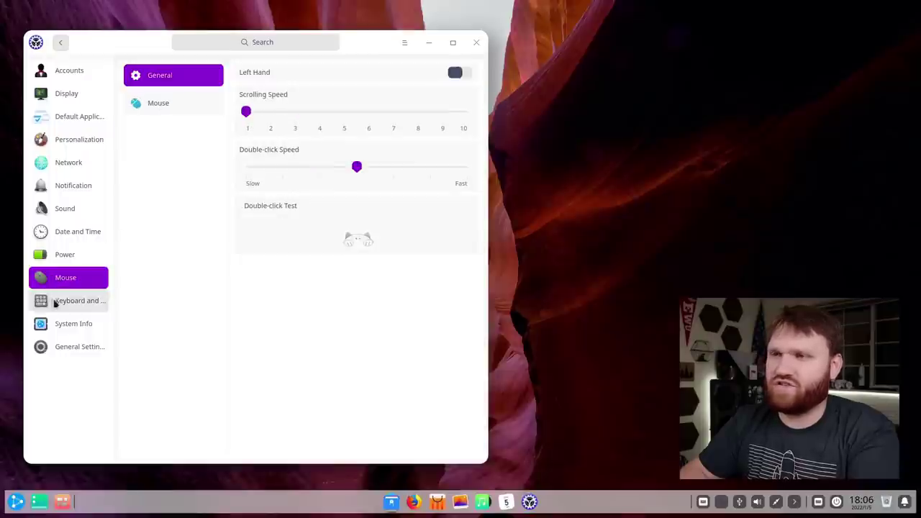
pyautogui.click(55, 301)
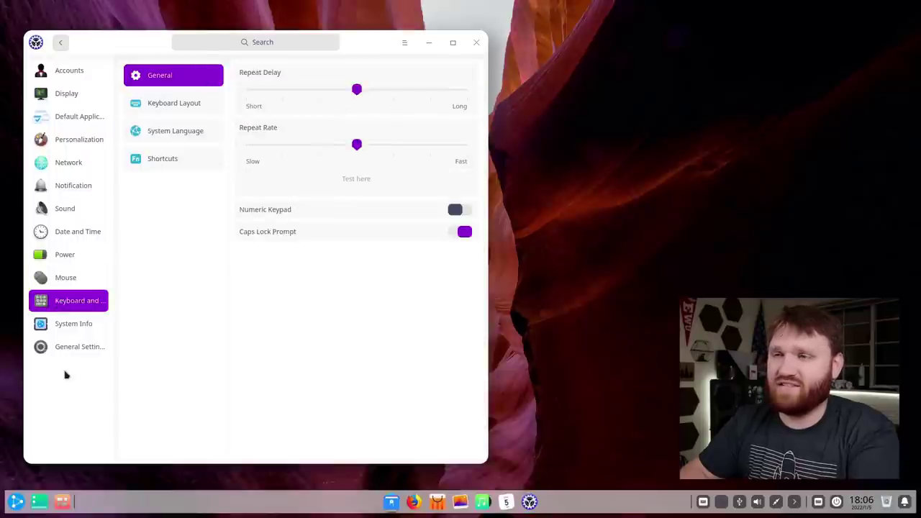
pyautogui.click(59, 329)
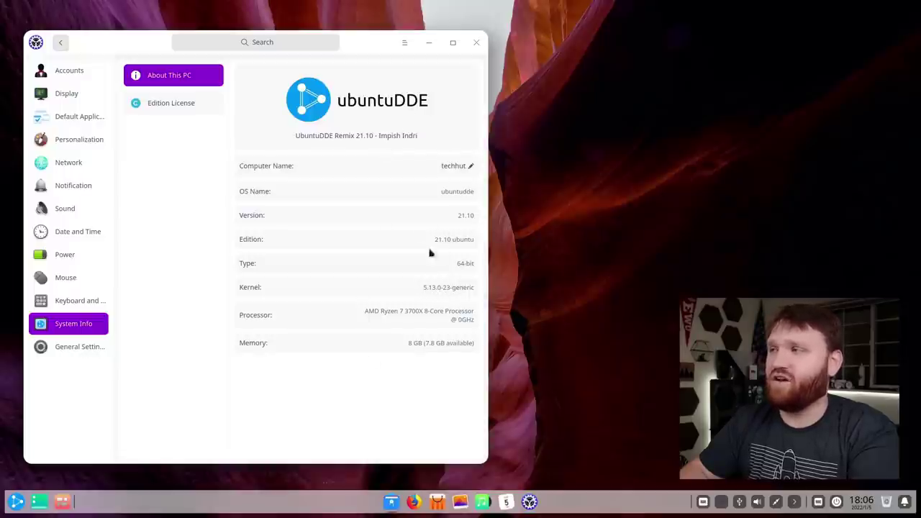
# - View the enlarged Boot Menu settings, cancel grub2 authentication, and close Control Center
pyautogui.click(59, 349)
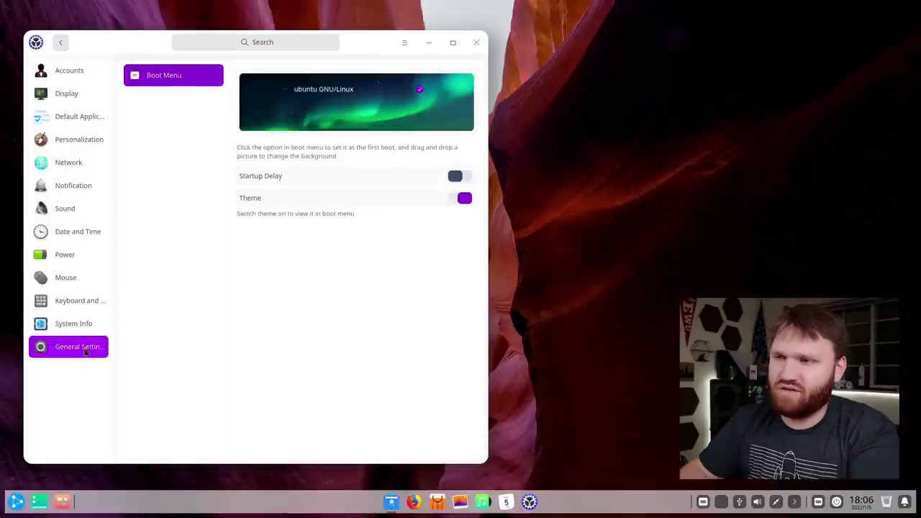
pyautogui.moveTo(490, 360); pyautogui.dragTo(665, 370)
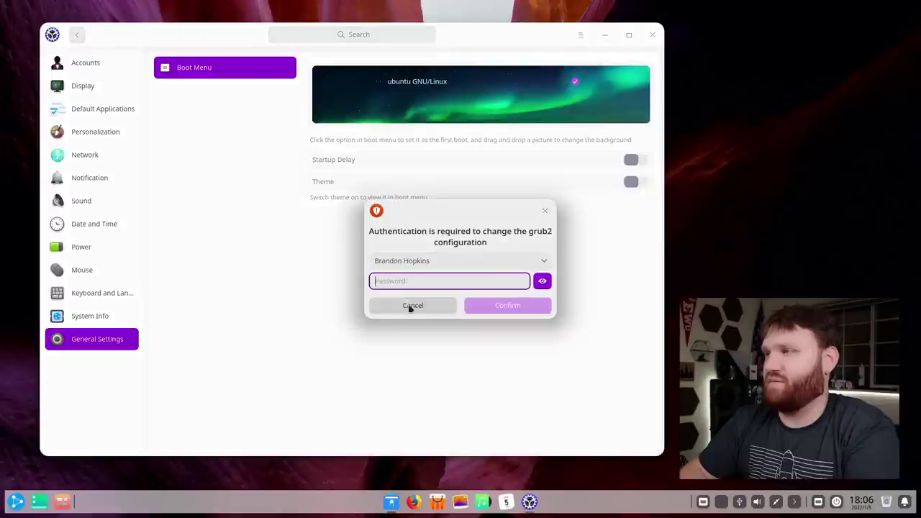
pyautogui.click(413, 306)
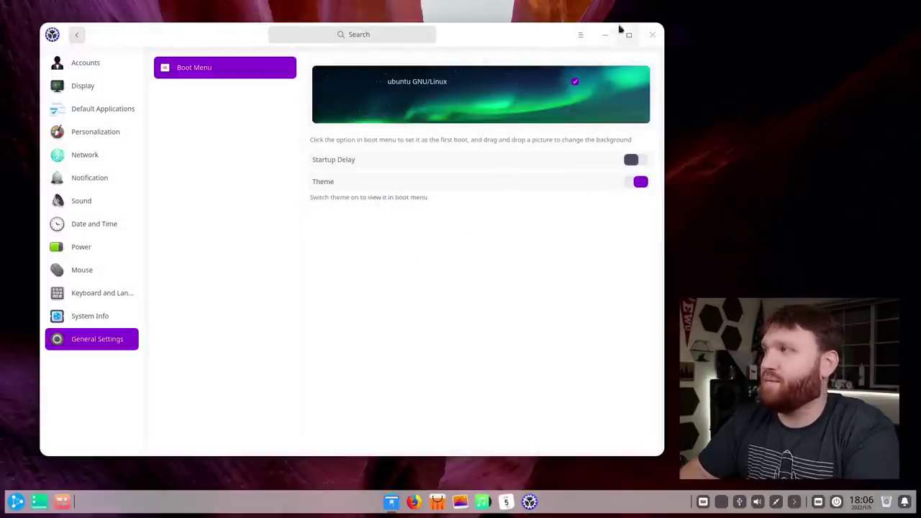
pyautogui.click(653, 35)
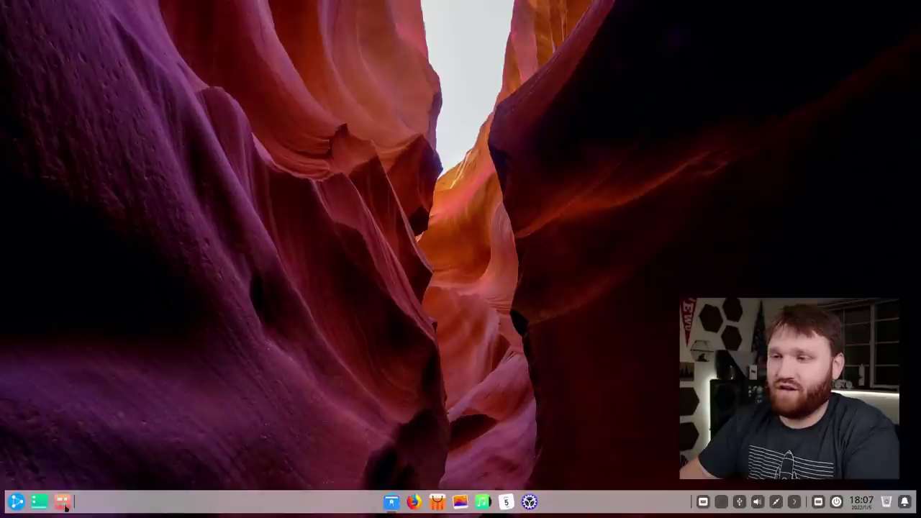
# - Open and minimize the file manager, then move the dock to the left screen edge
pyautogui.press('super+e')
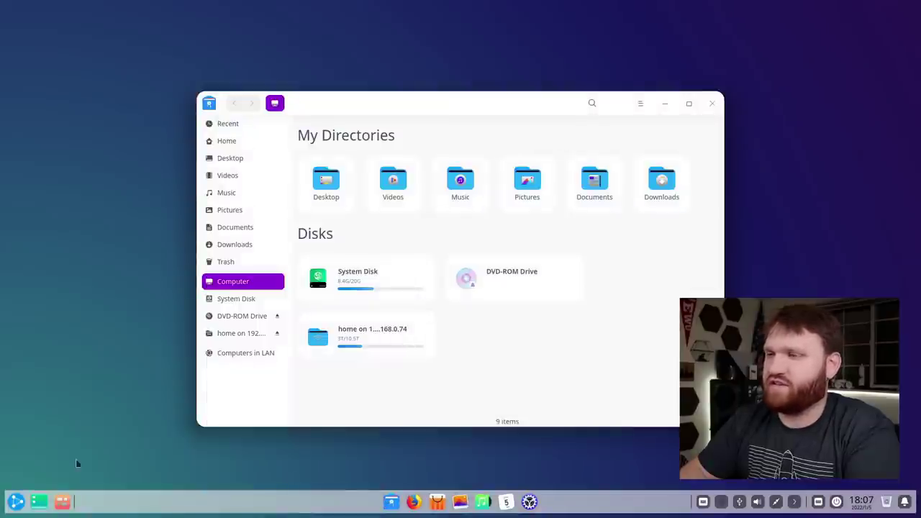
pyautogui.click(36, 506)
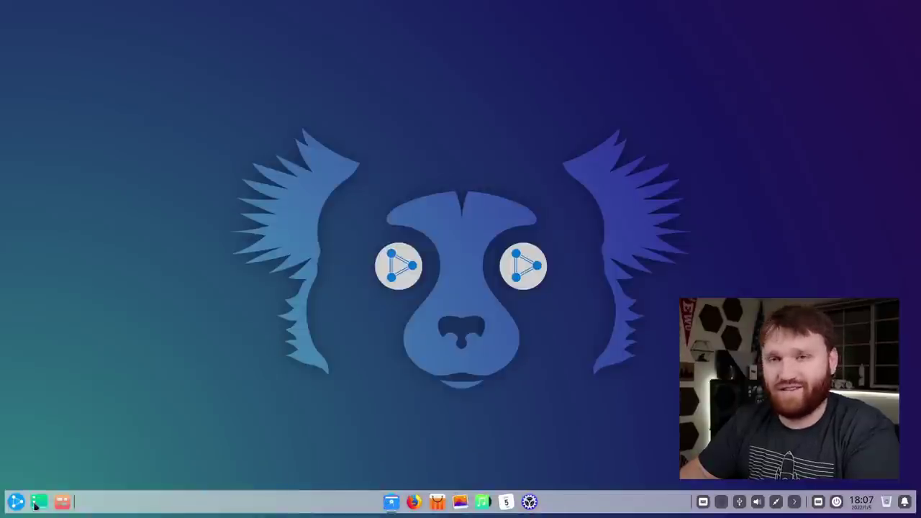
pyautogui.rightClick(21, 502)
pyautogui.rightClick(22, 501)
pyautogui.rightClick(22, 502)
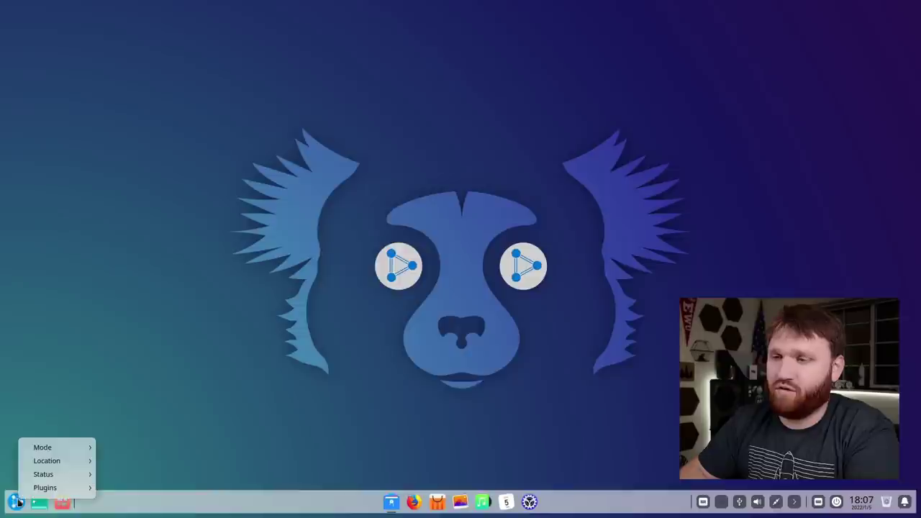
pyautogui.moveTo(67, 462)
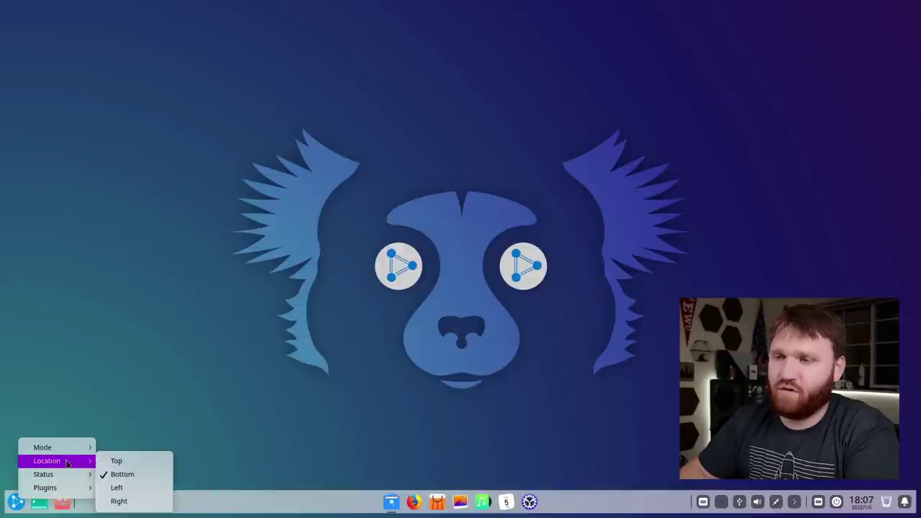
pyautogui.click(117, 488)
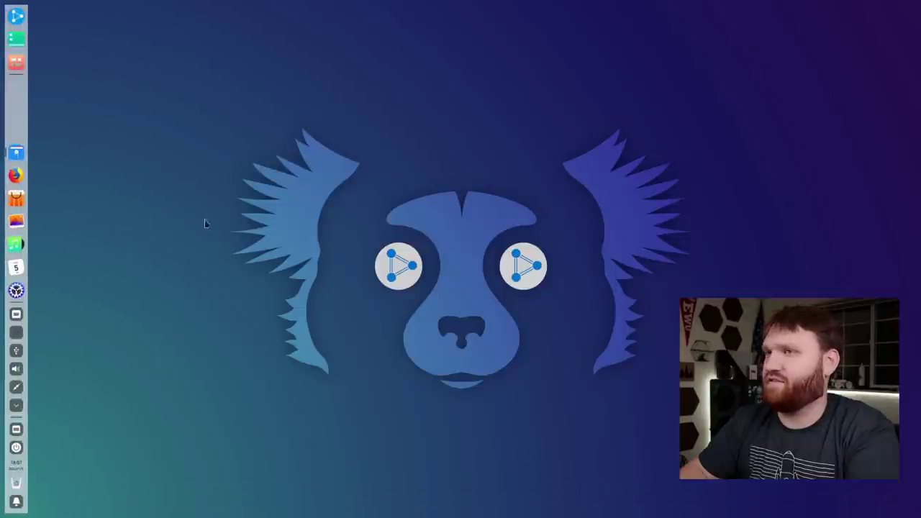
# - Move the dock back to the bottom screen edge
pyautogui.rightClick(24, 103)
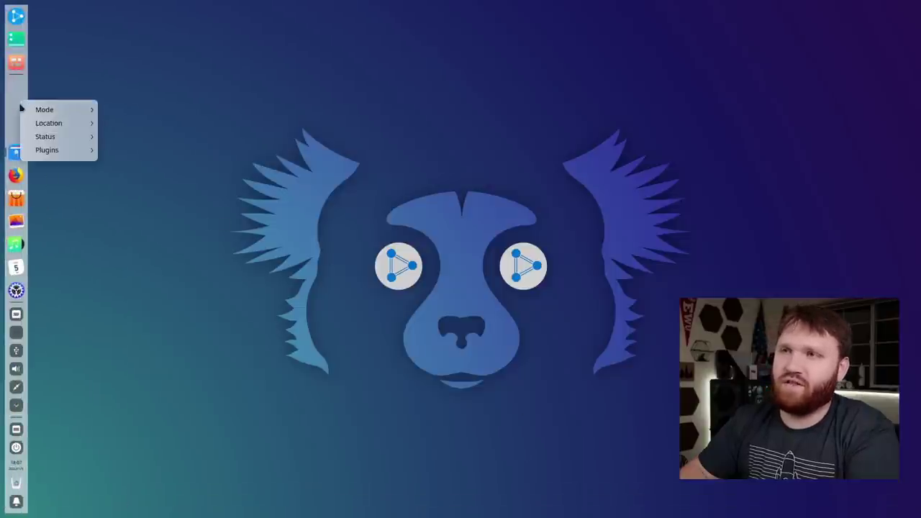
pyautogui.moveTo(64, 122)
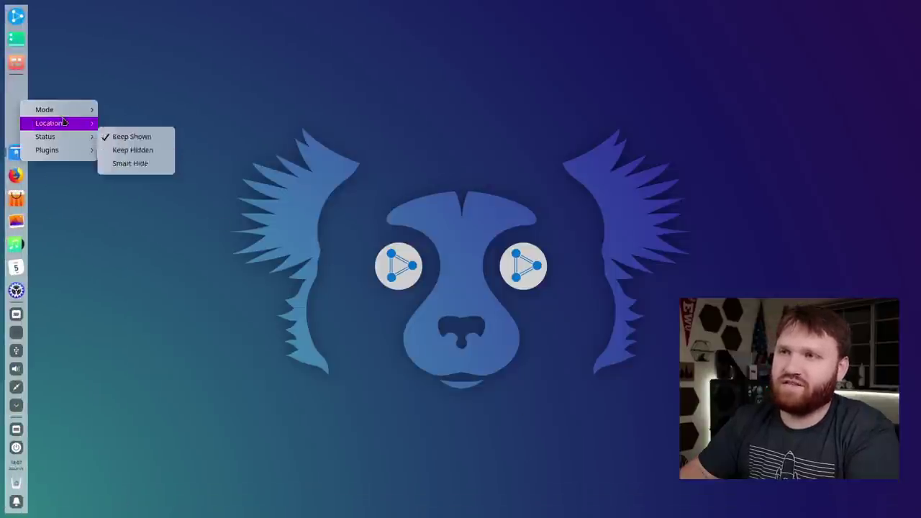
pyautogui.moveTo(93, 128)
pyautogui.click(122, 136)
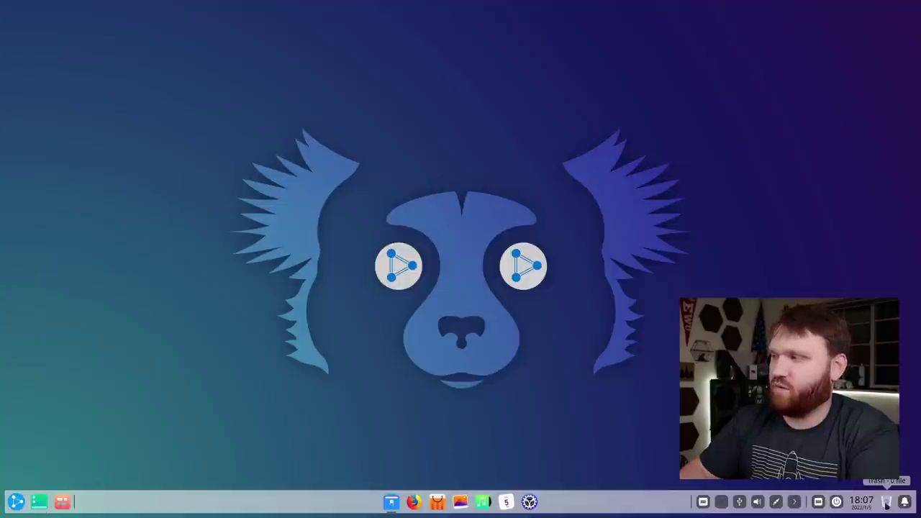
# - Remove the Trash plugin from the dock
pyautogui.rightClick(105, 510)
pyautogui.moveTo(140, 494)
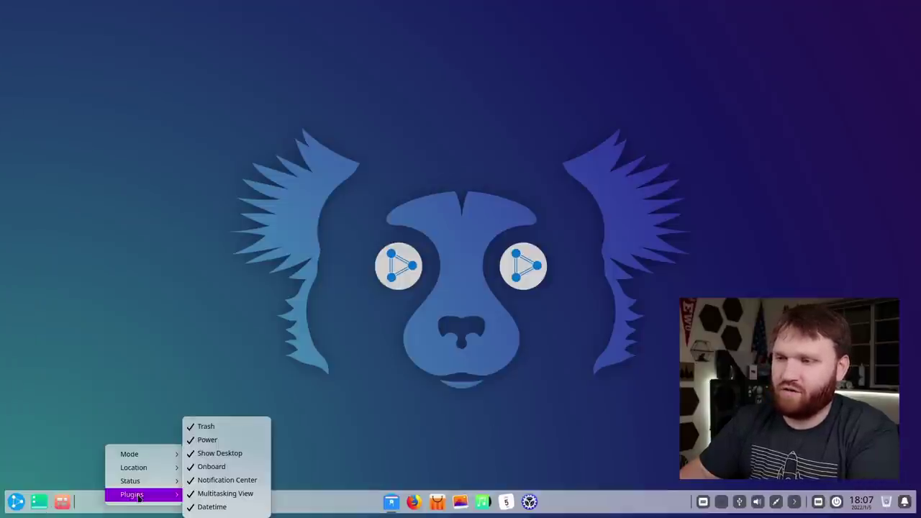
pyautogui.click(224, 429)
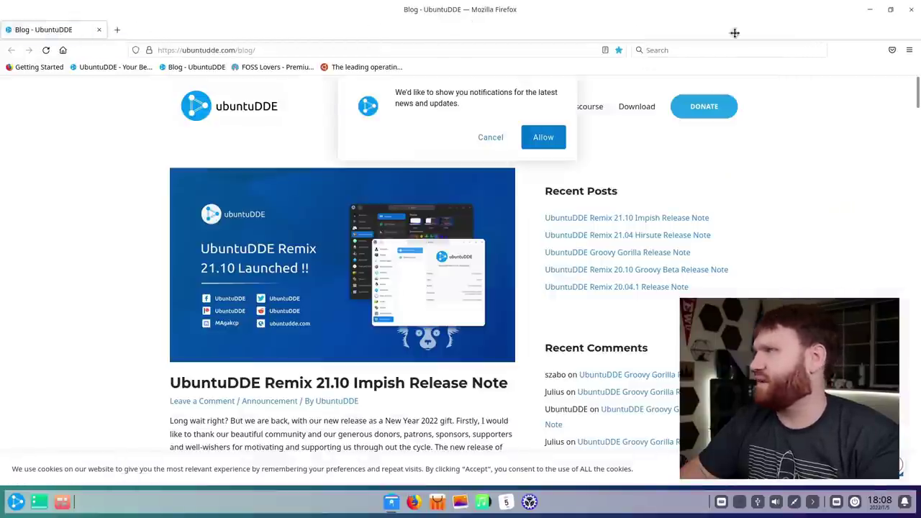
# - Turn off Firefox's separate Title Bar in Customize Toolbar and close the customization page
pyautogui.moveTo(735, 32); pyautogui.dragTo(545, 30)
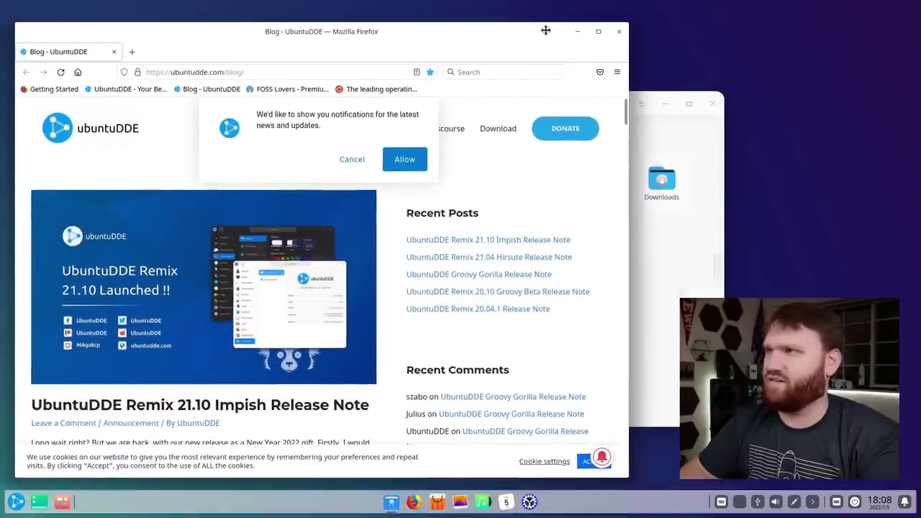
pyautogui.rightClick(589, 51)
pyautogui.click(626, 160)
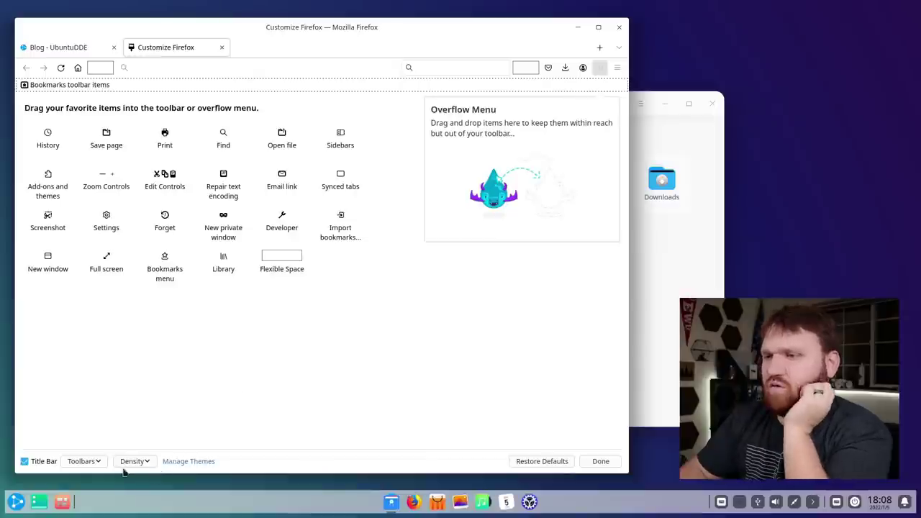
pyautogui.click(26, 462)
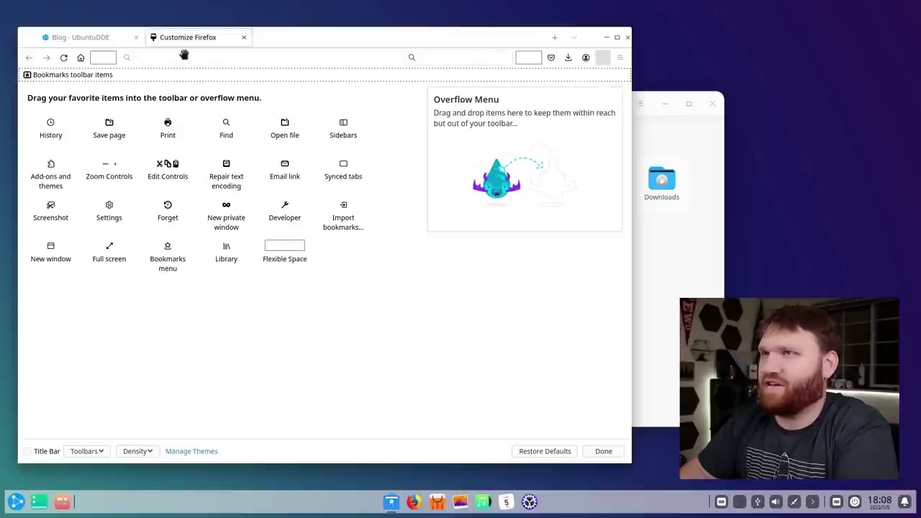
pyautogui.click(244, 37)
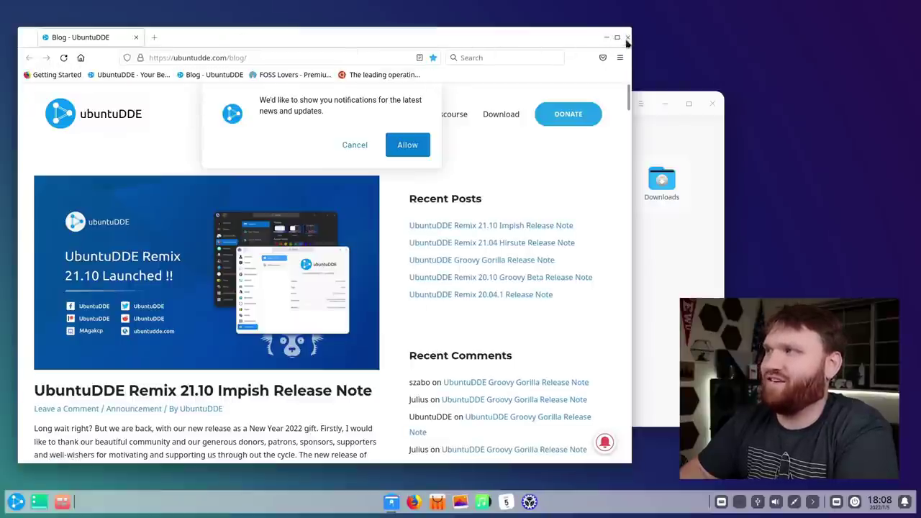
# - Close Firefox and the file manager, then bring up the desktop's Wallpaper and Screensaver picker
pyautogui.moveTo(606, 119); pyautogui.dragTo(458, 71)
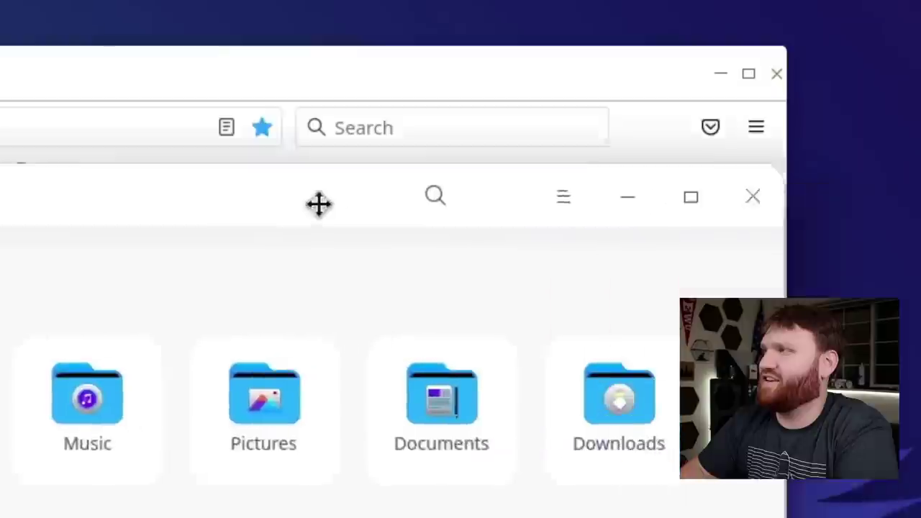
pyautogui.moveTo(328, 163); pyautogui.dragTo(318, 151)
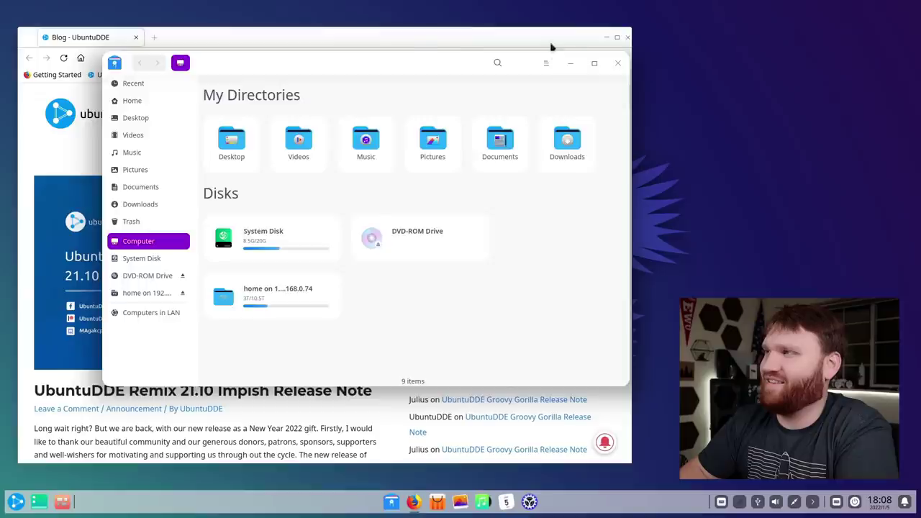
pyautogui.click(565, 42)
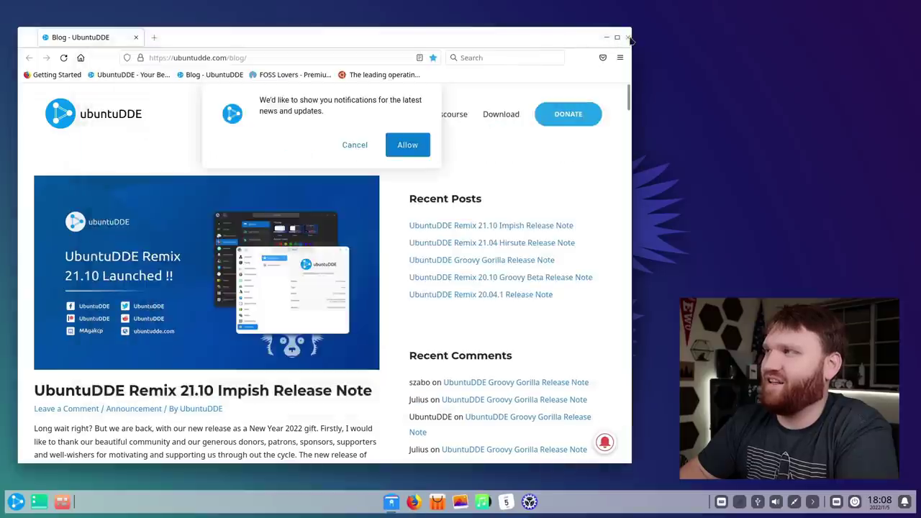
pyautogui.click(629, 39)
pyautogui.hotkey('alt', 'F4')
pyautogui.rightClick(101, 144)
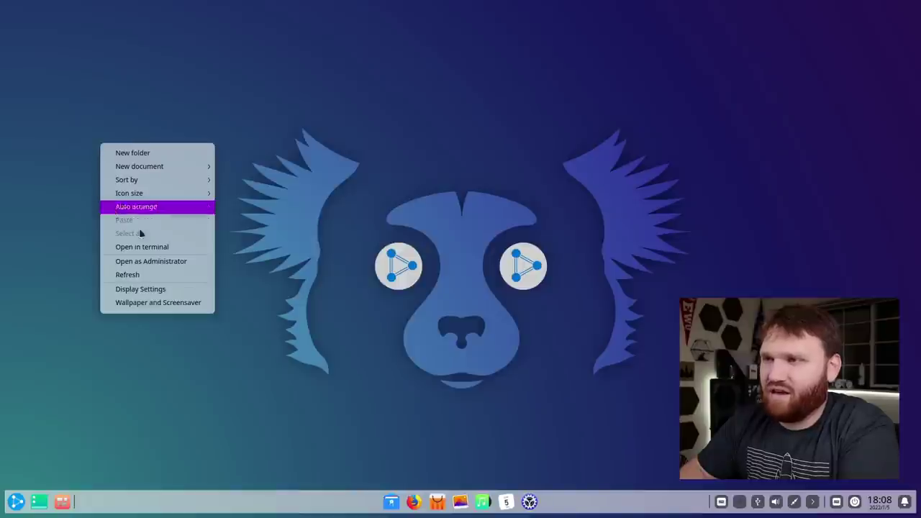
pyautogui.click(167, 302)
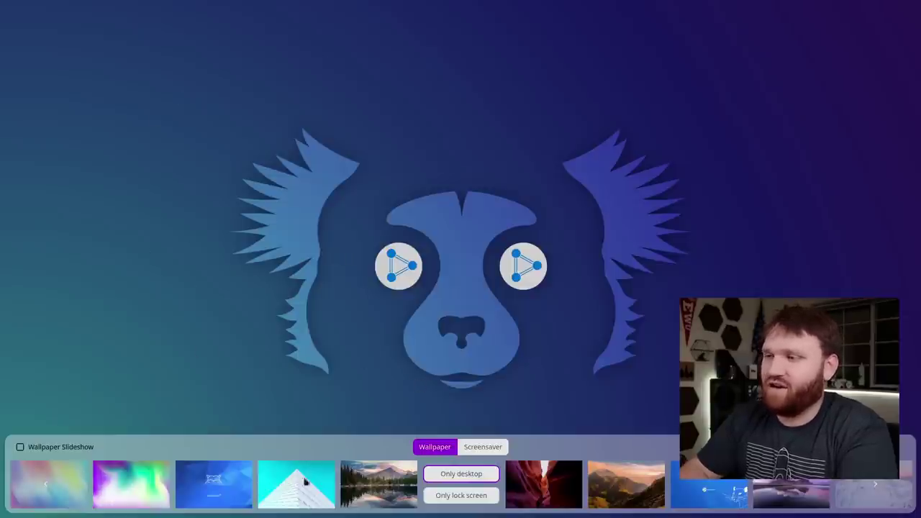
pyautogui.click(392, 486)
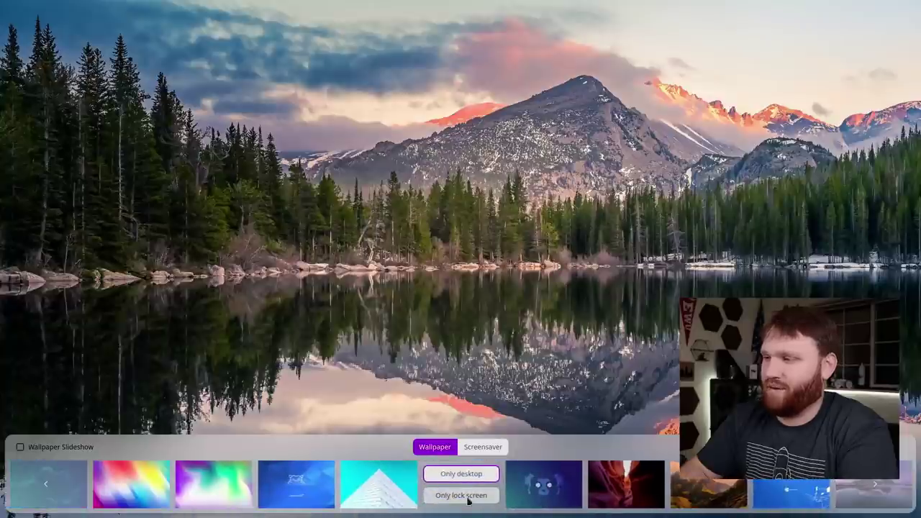
pyautogui.click(273, 489)
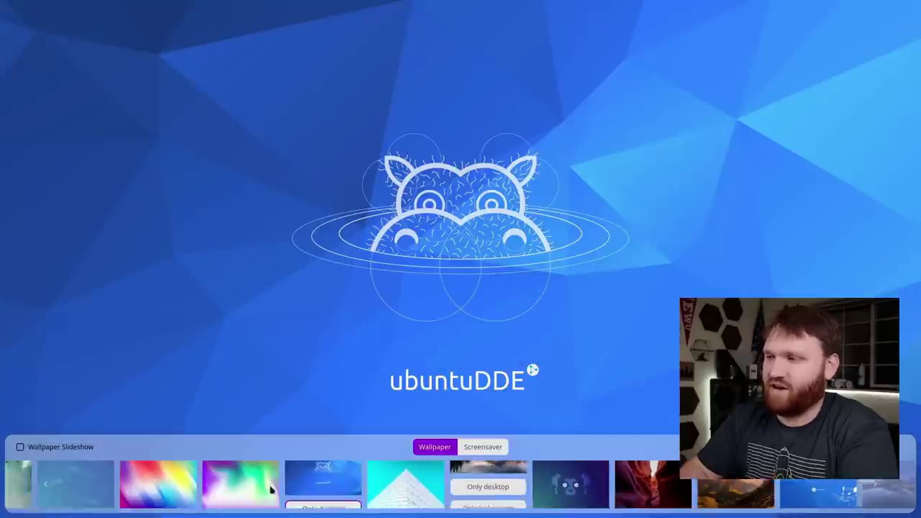
pyautogui.click(272, 489)
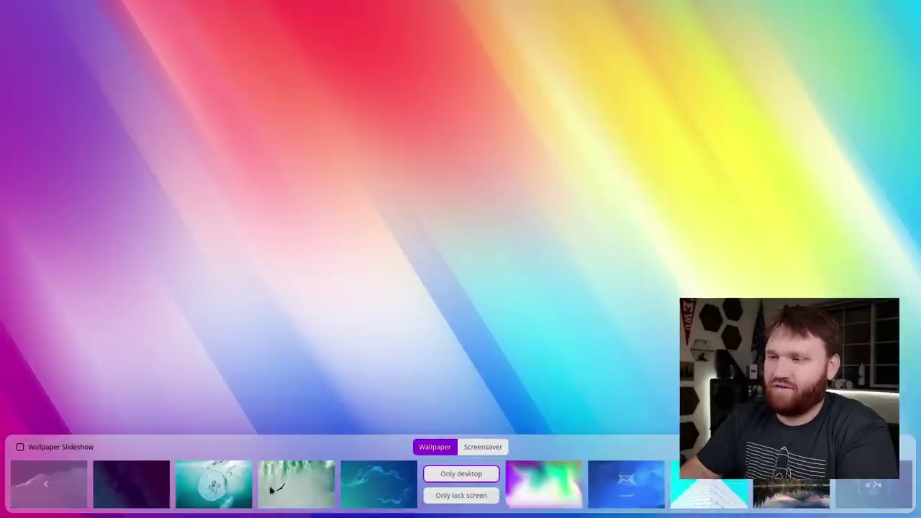
pyautogui.click(271, 489)
pyautogui.click(271, 489)
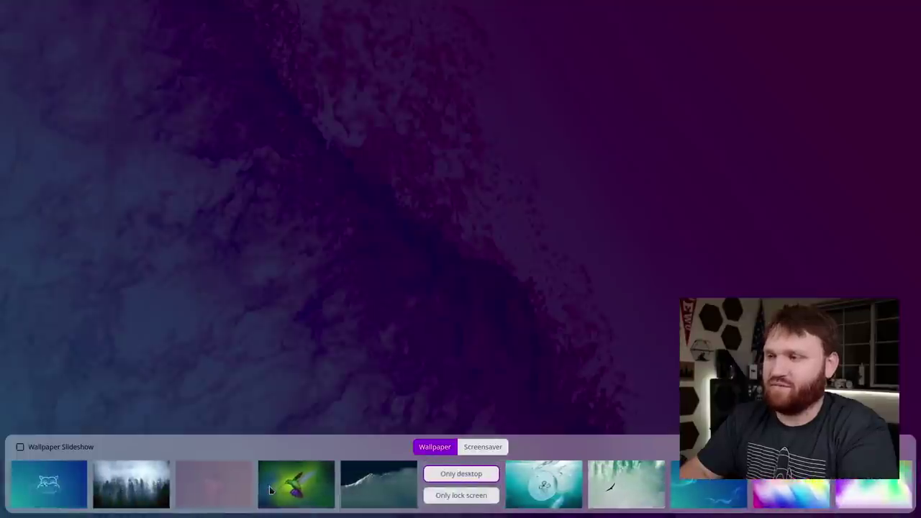
pyautogui.click(227, 501)
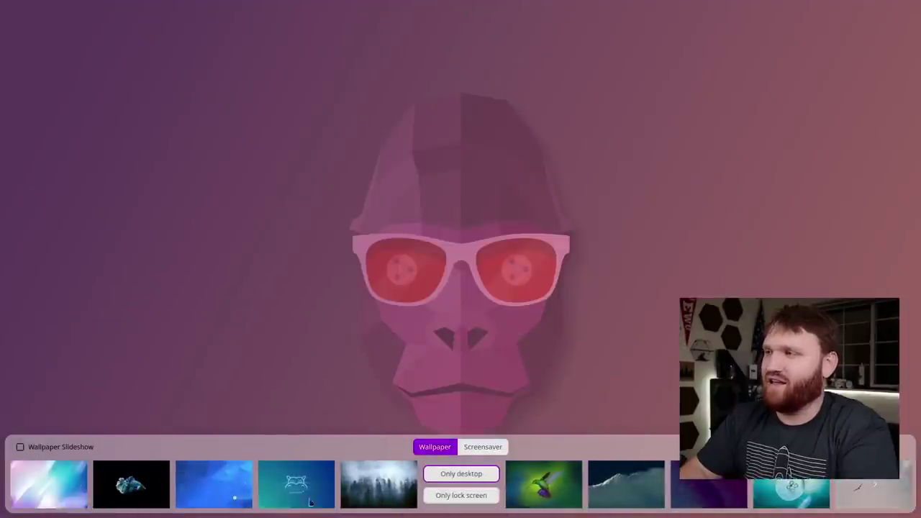
pyautogui.click(282, 504)
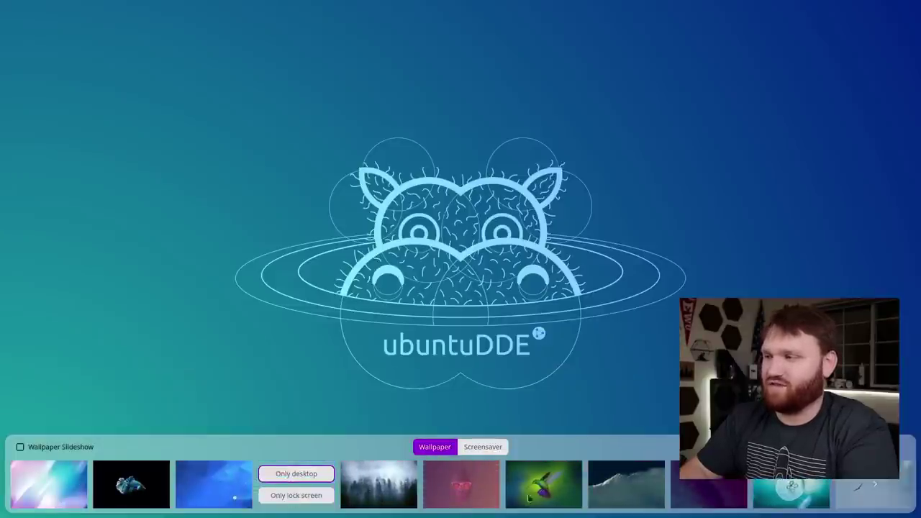
pyautogui.scroll(-10, 205, 485)
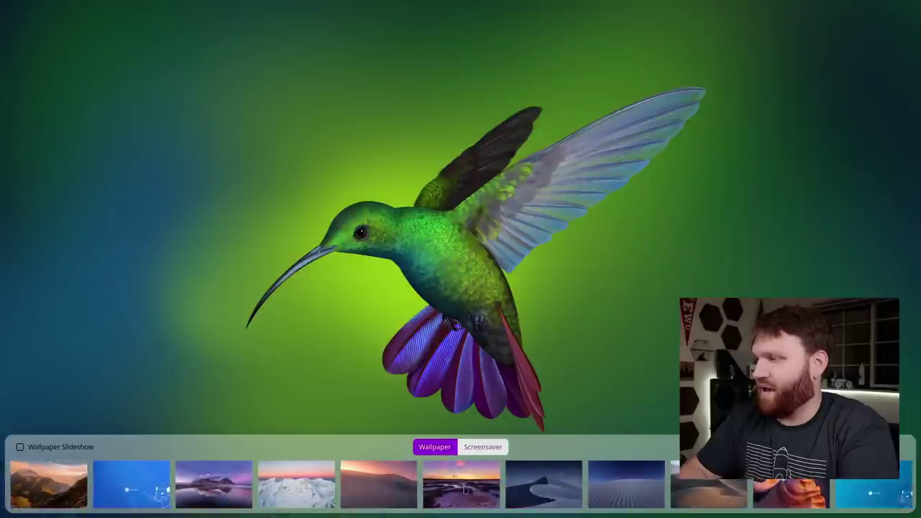
pyautogui.scroll(8, 333, 478)
pyautogui.click(619, 481)
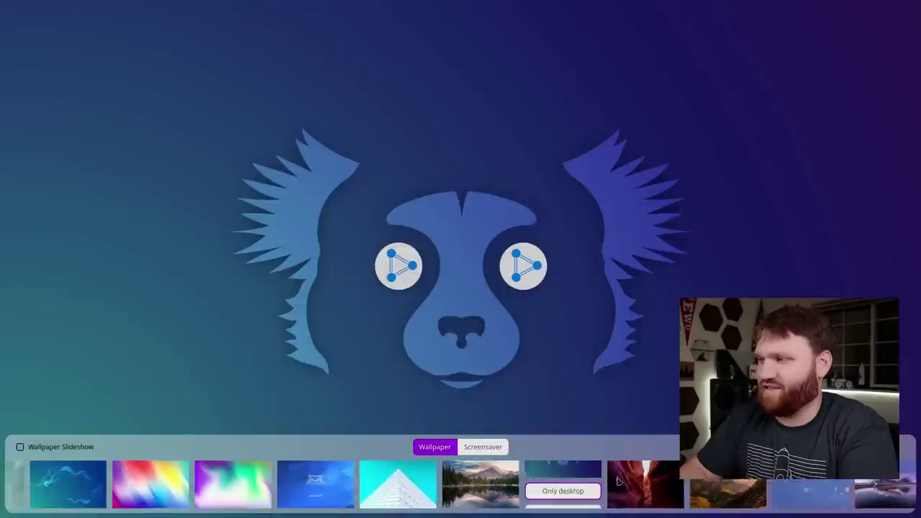
# - Switch to screensavers and preview the wooden cube, wireframe cube and ships screensavers
pyautogui.click(477, 447)
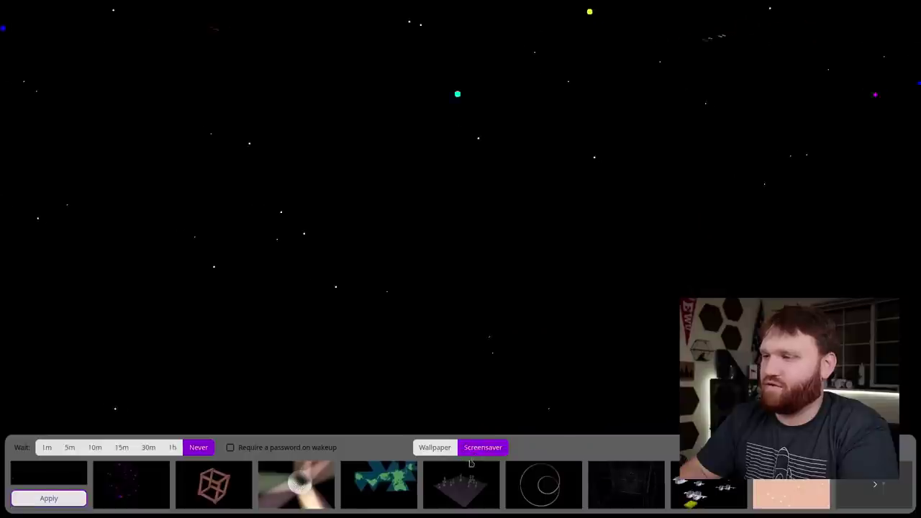
pyautogui.click(186, 489)
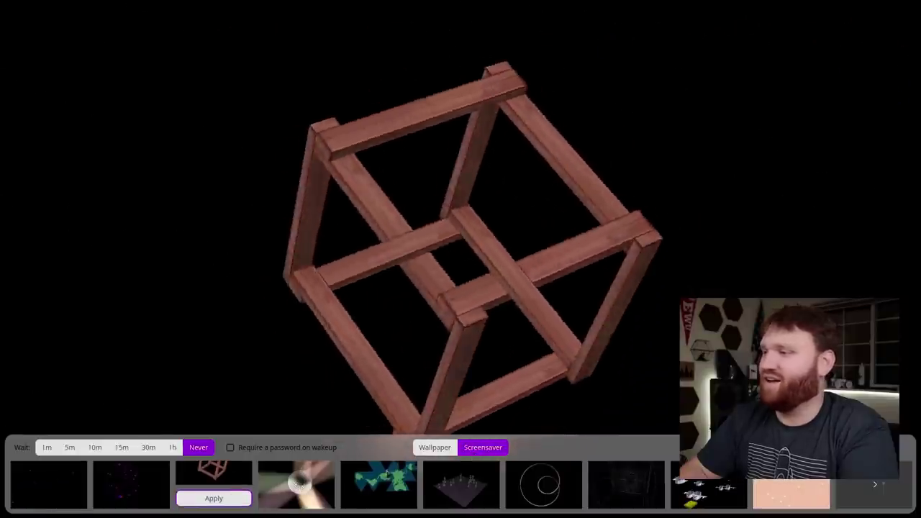
pyautogui.click(624, 504)
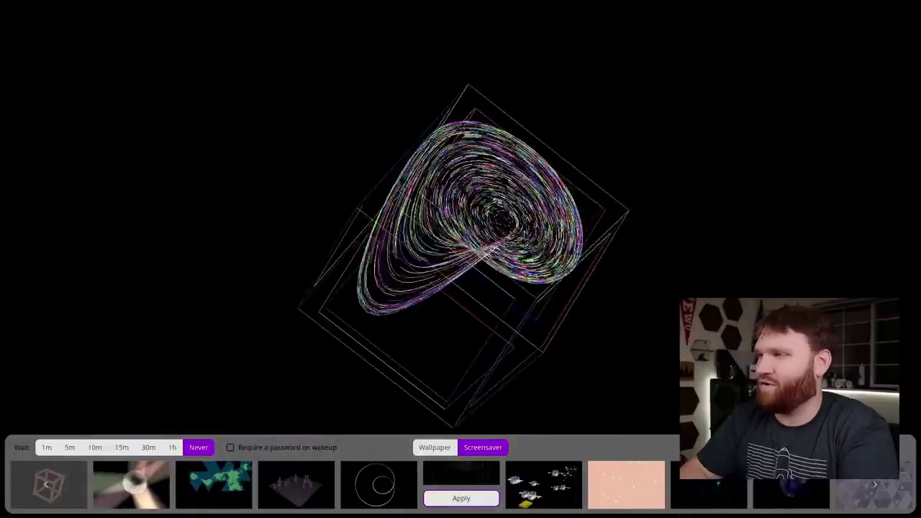
pyautogui.click(565, 484)
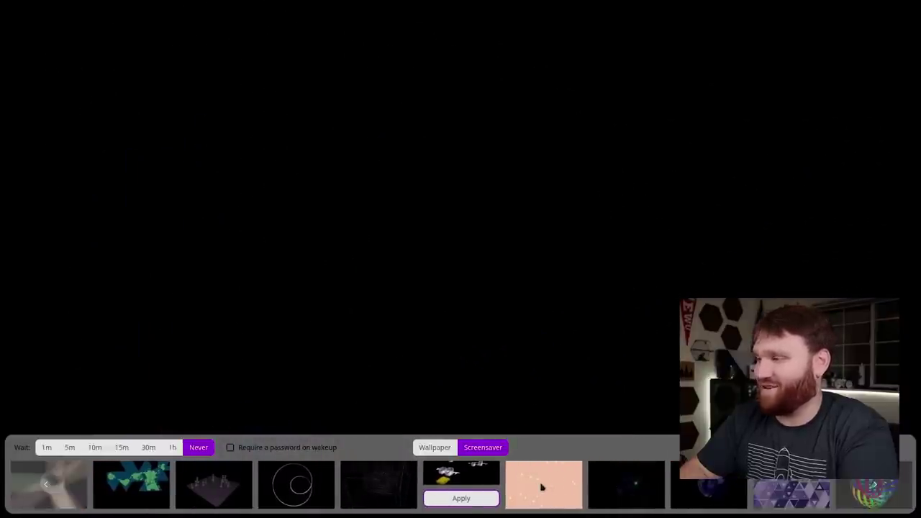
pyautogui.scroll(-8, 542, 488)
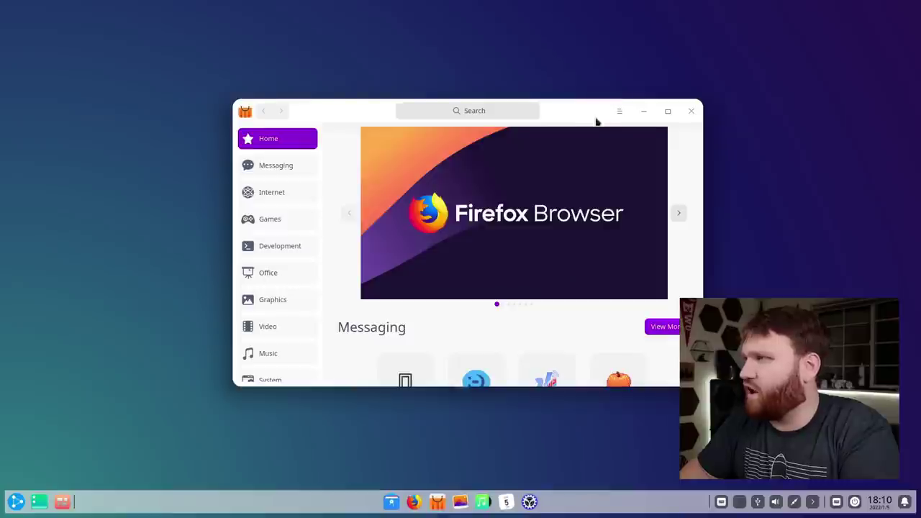
# - Move the App Store window to the upper left and make it taller
pyautogui.moveTo(596, 123); pyautogui.dragTo(398, 39)
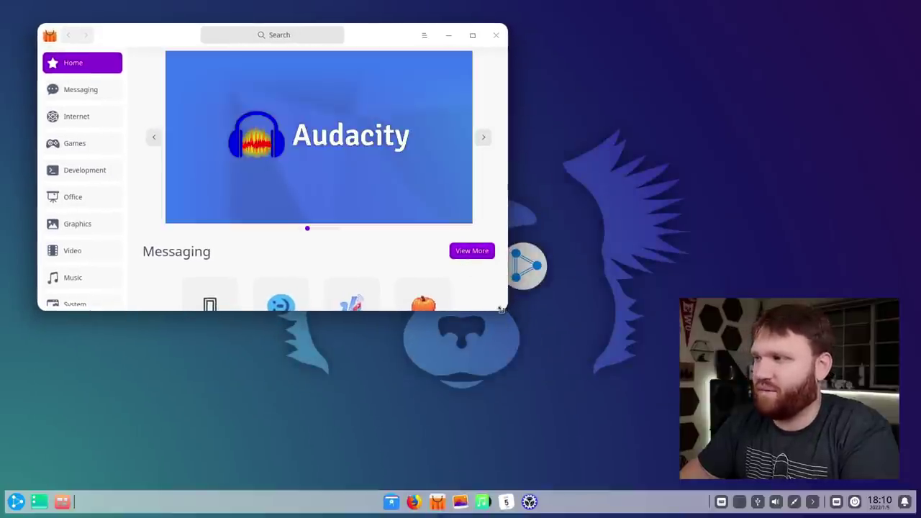
pyautogui.moveTo(502, 309); pyautogui.dragTo(475, 465)
pyautogui.moveTo(142, 36); pyautogui.dragTo(126, 33)
# - Browse Games, Music, Graphics and Development, ending on the Video category list
pyautogui.click(63, 140)
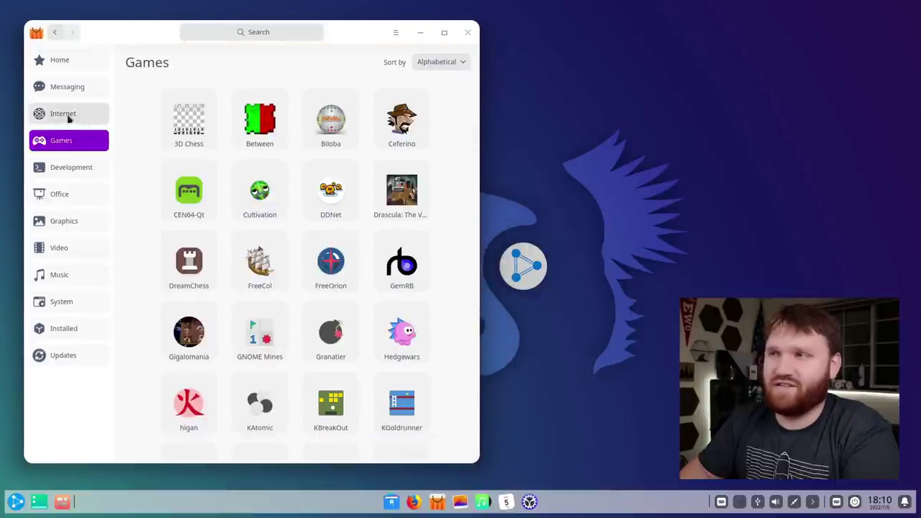
pyautogui.scroll(-5, 154, 343)
pyautogui.scroll(-5, 154, 344)
pyautogui.click(64, 274)
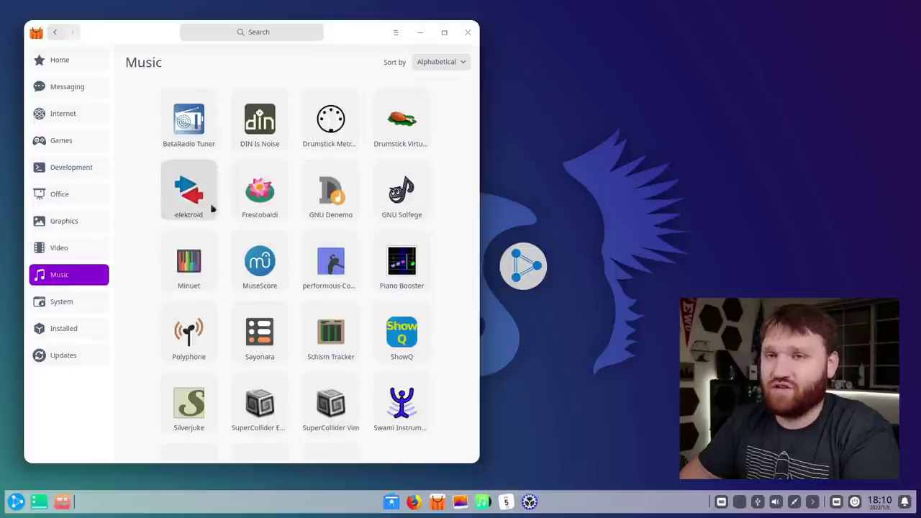
pyautogui.click(62, 221)
pyautogui.click(68, 167)
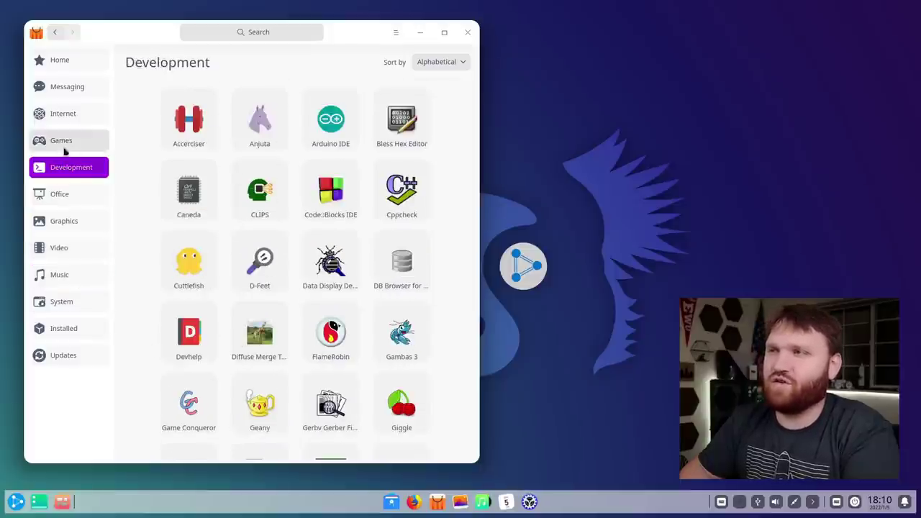
pyautogui.click(75, 139)
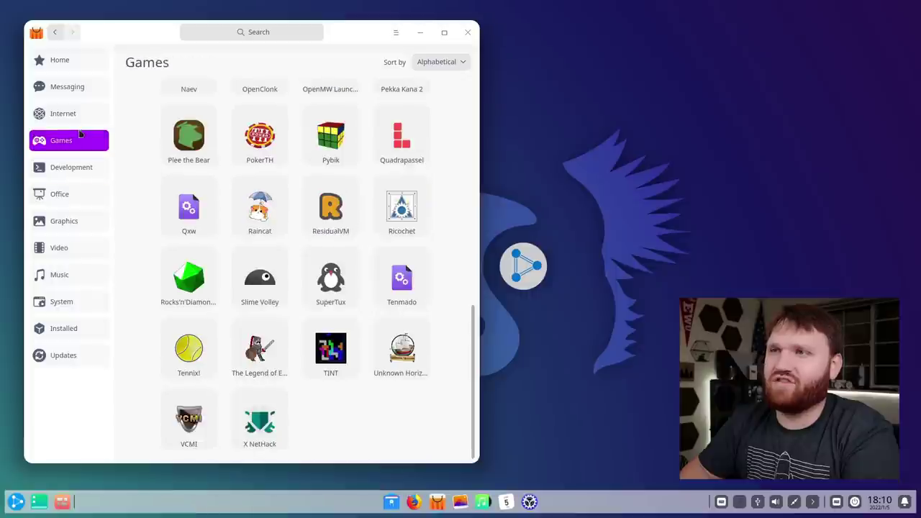
pyautogui.click(60, 167)
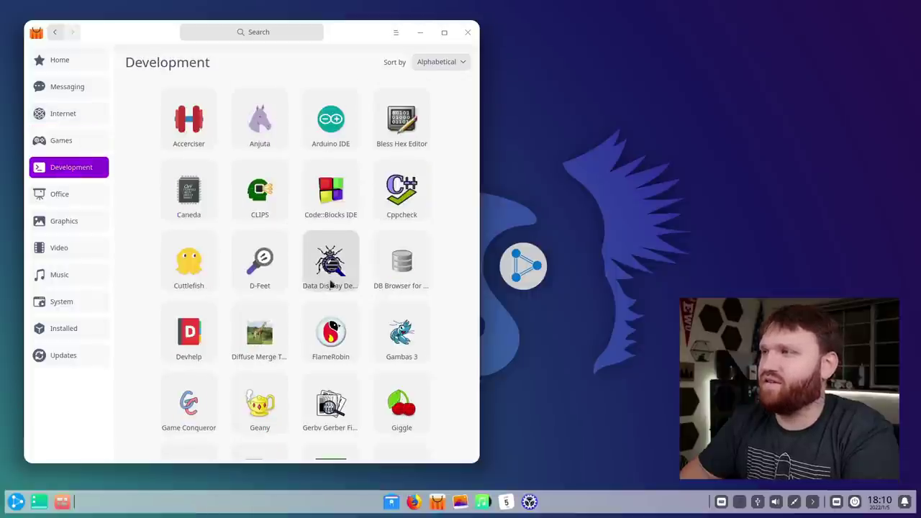
pyautogui.click(63, 249)
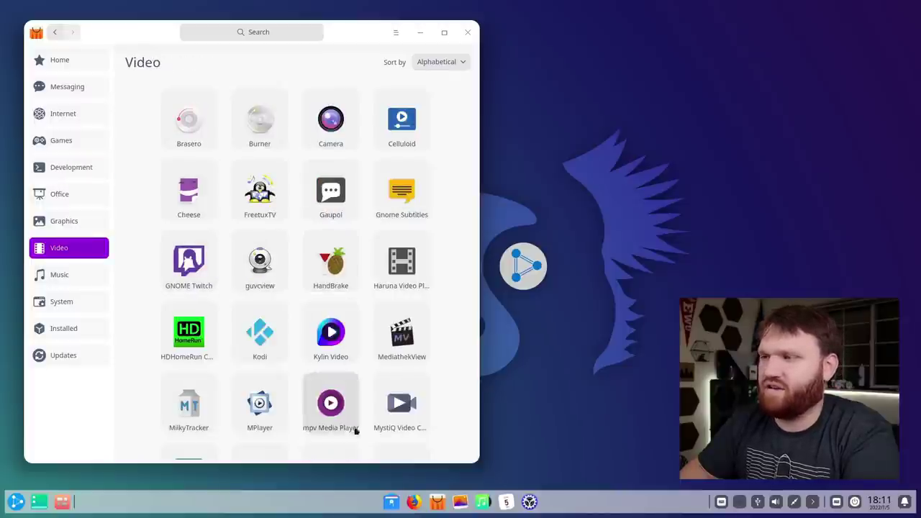
# - Install mpv Media Player from its store page, authorising with the account password
pyautogui.click(330, 407)
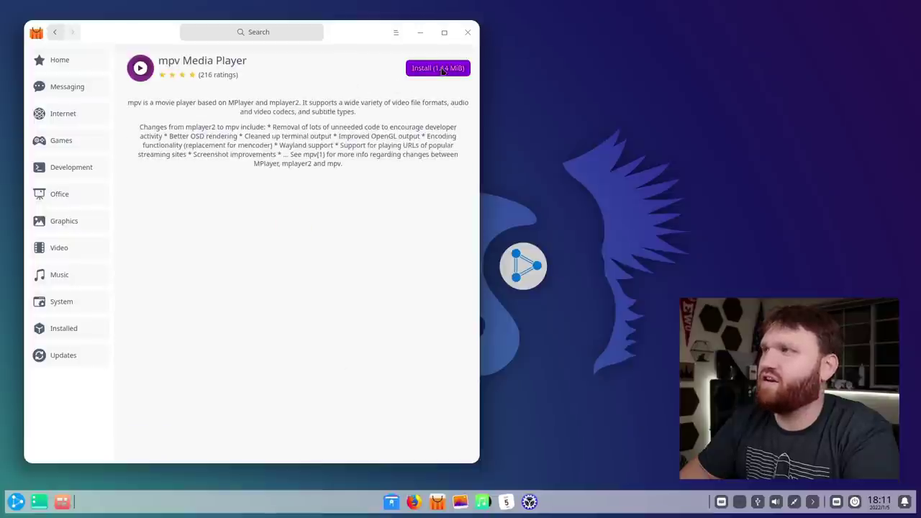
pyautogui.click(441, 68)
pyautogui.write('p')
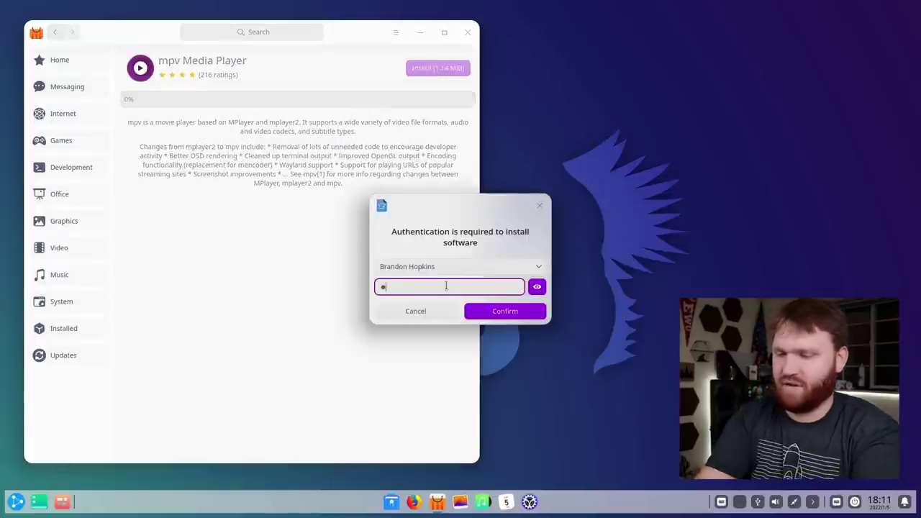
pyautogui.press('Return')
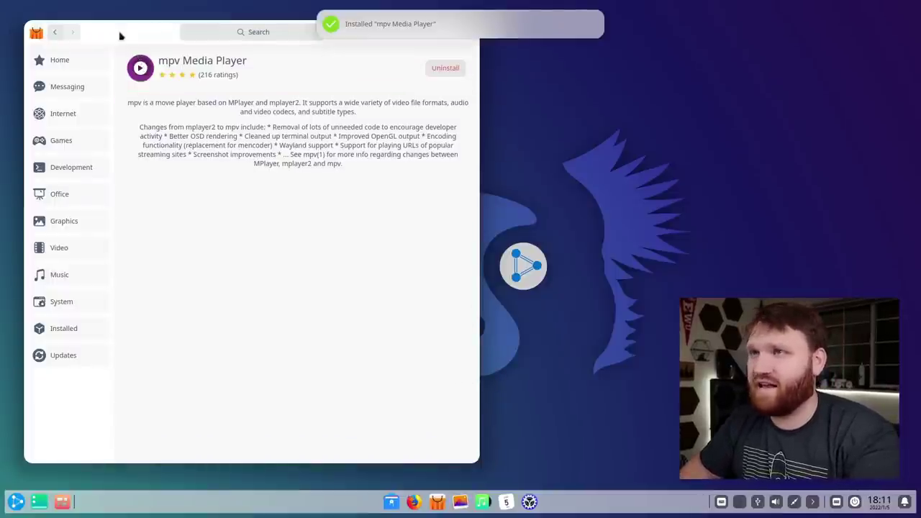
pyautogui.moveTo(121, 36)
pyautogui.mouseDown()
pyautogui.moveTo(169, 50)
pyautogui.moveTo(119, 37)
pyautogui.moveTo(125, 42)
pyautogui.mouseUp()
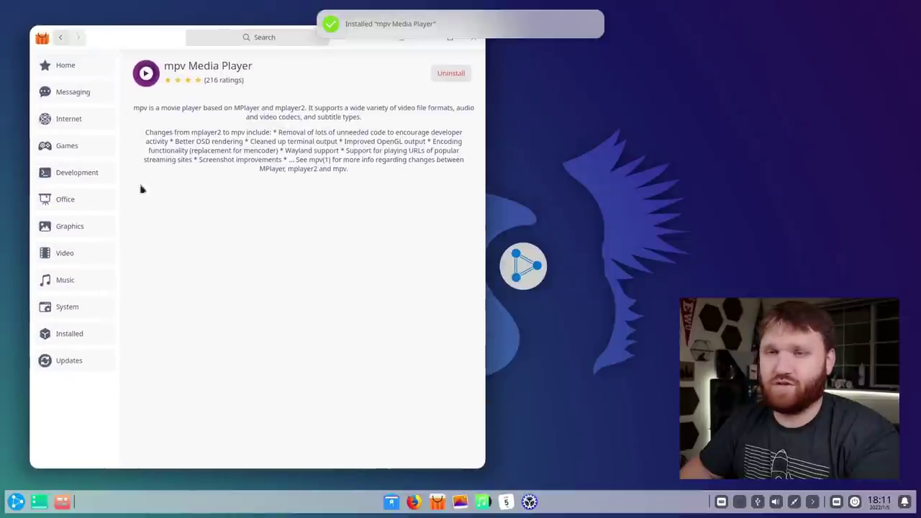
# - Browse Development, Games, Internet and Messaging categories, then confirm there are no pending updates
pyautogui.click(52, 172)
pyautogui.click(64, 146)
pyautogui.click(67, 118)
pyautogui.click(70, 91)
pyautogui.scroll(-3, 275, 314)
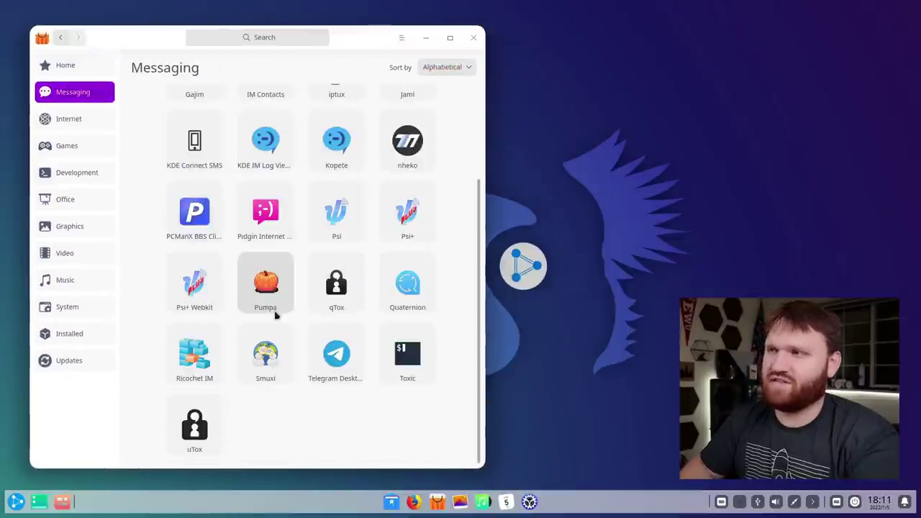
pyautogui.scroll(3, 275, 314)
pyautogui.click(93, 364)
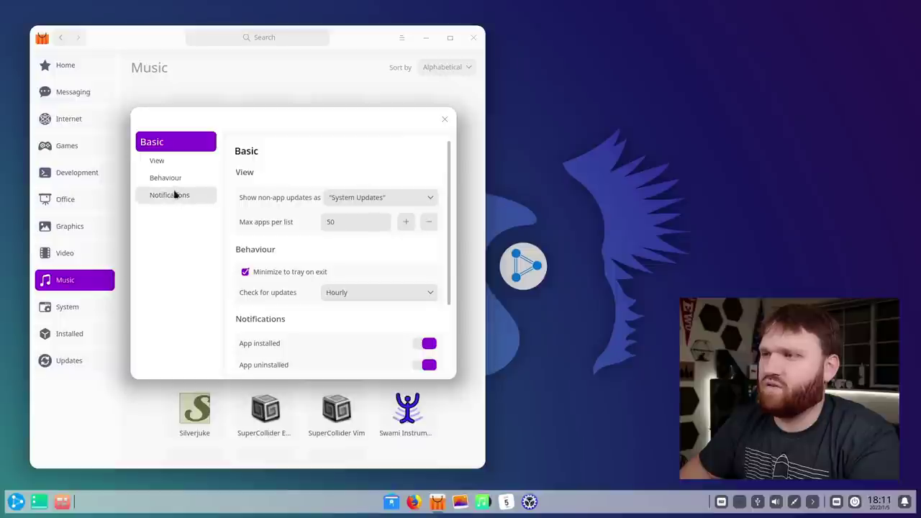
# - Review the store's behaviour and notification preferences, then close them
pyautogui.click(175, 178)
pyautogui.click(177, 194)
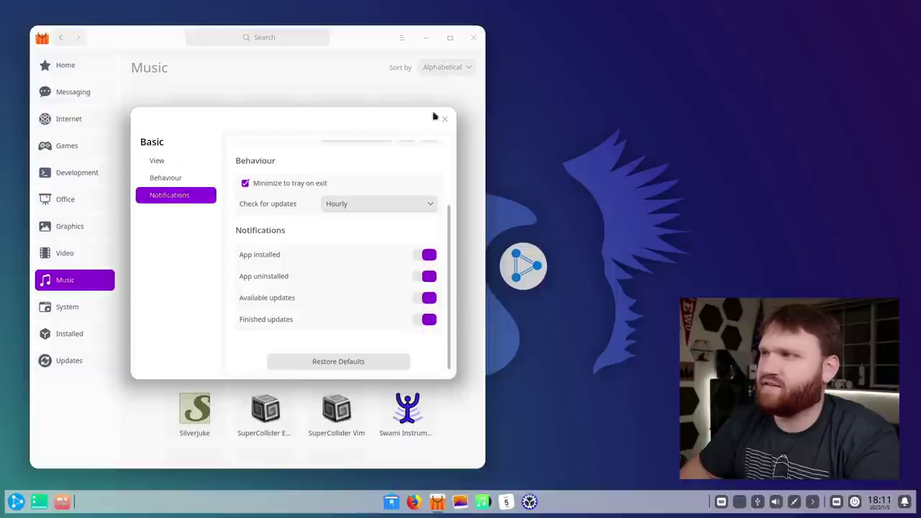
pyautogui.click(443, 121)
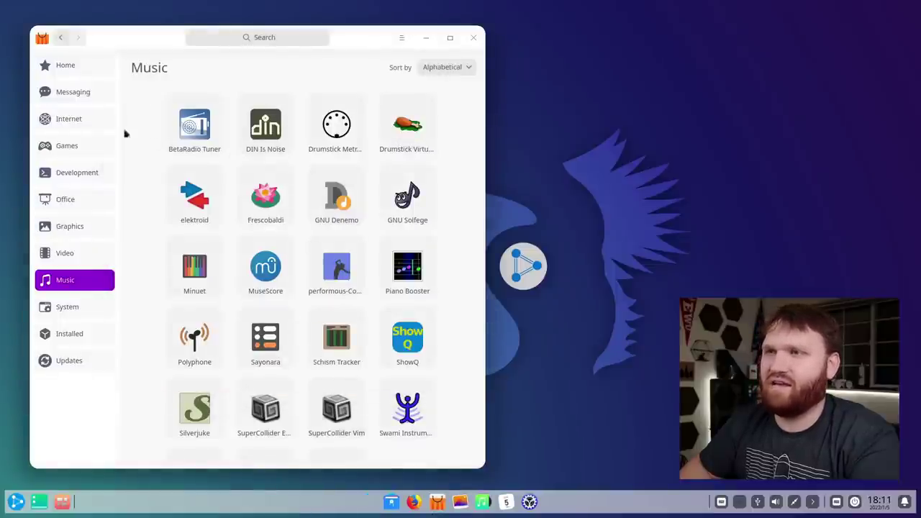
# - Go to the Internet category and open the GNOME Web details page
pyautogui.click(81, 144)
pyautogui.click(72, 119)
pyautogui.scroll(-10, 240, 232)
pyautogui.scroll(10, 288, 245)
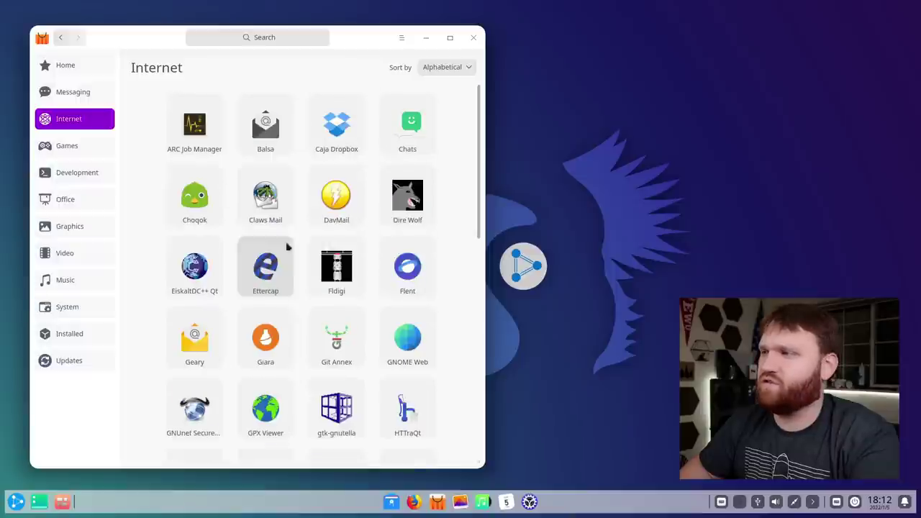
pyautogui.click(406, 339)
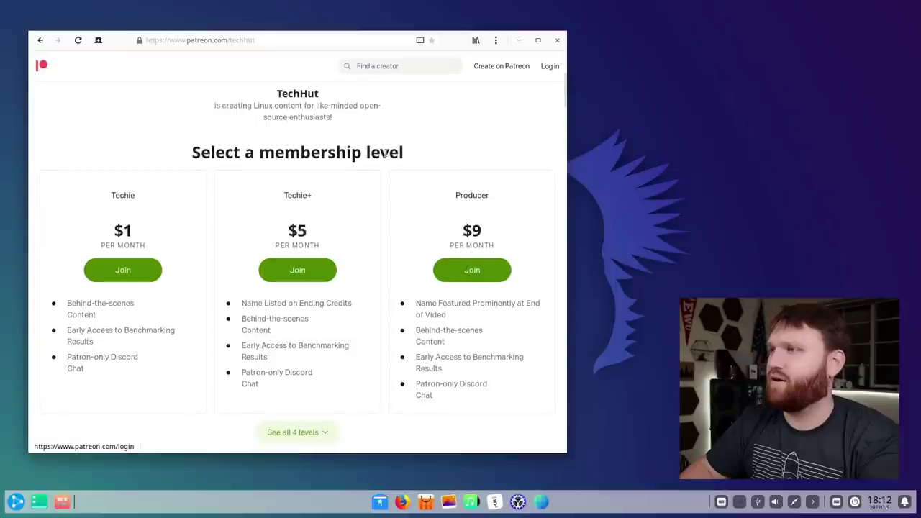
# - Browse the TechHut Patreon membership tiers, then close the browser to return to the desktop
pyautogui.scroll(5, 384, 157)
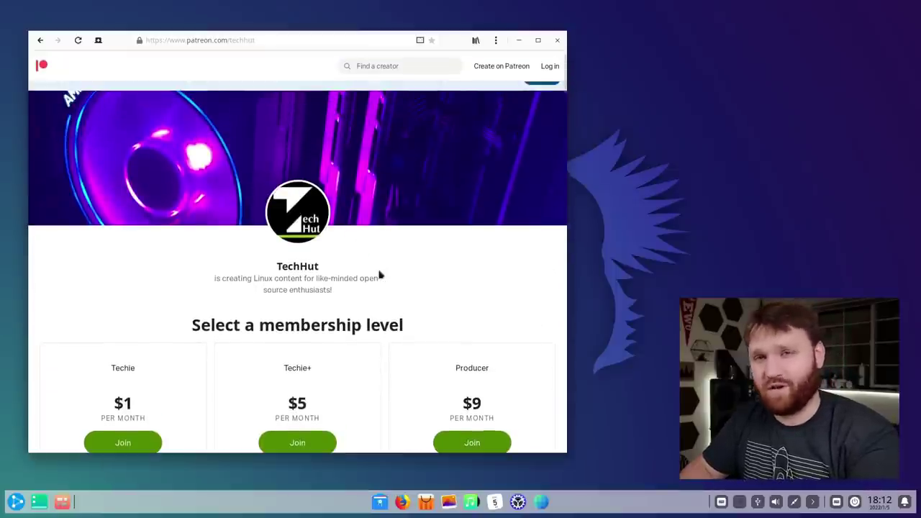
pyautogui.scroll(-8, 381, 275)
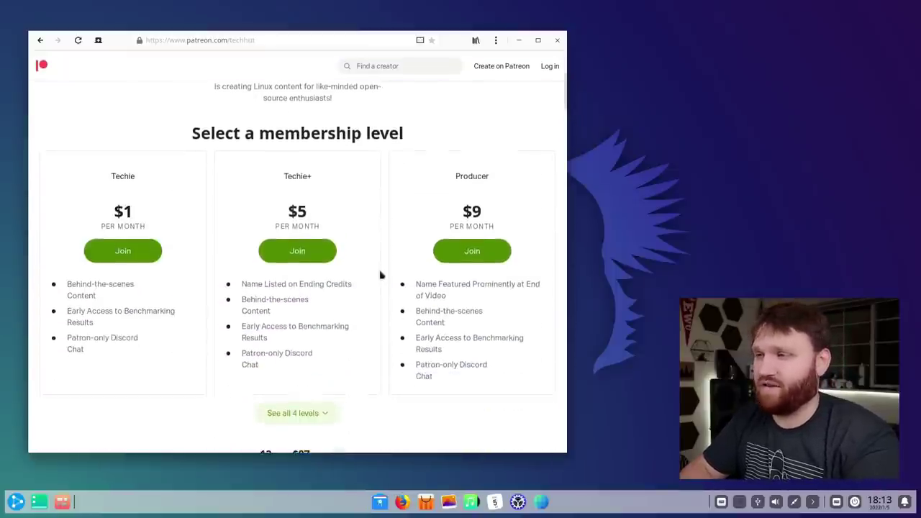
pyautogui.scroll(8, 381, 274)
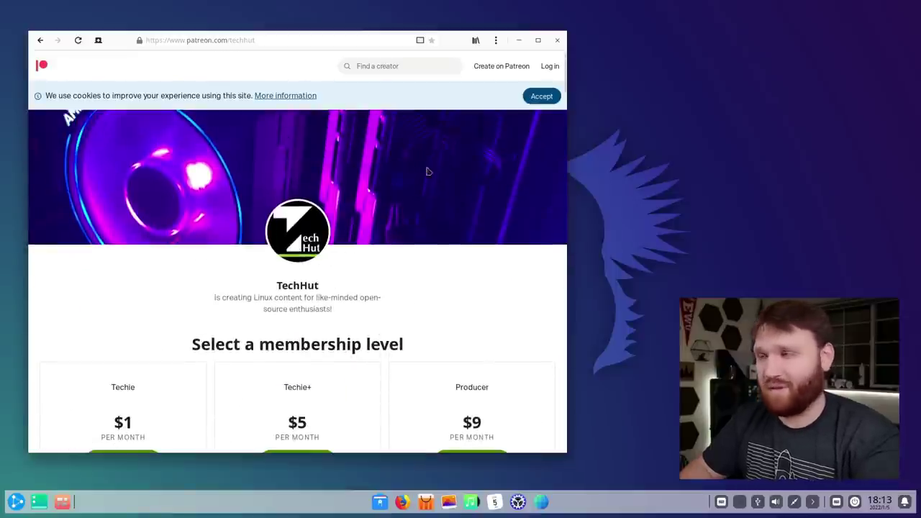
pyautogui.click(557, 40)
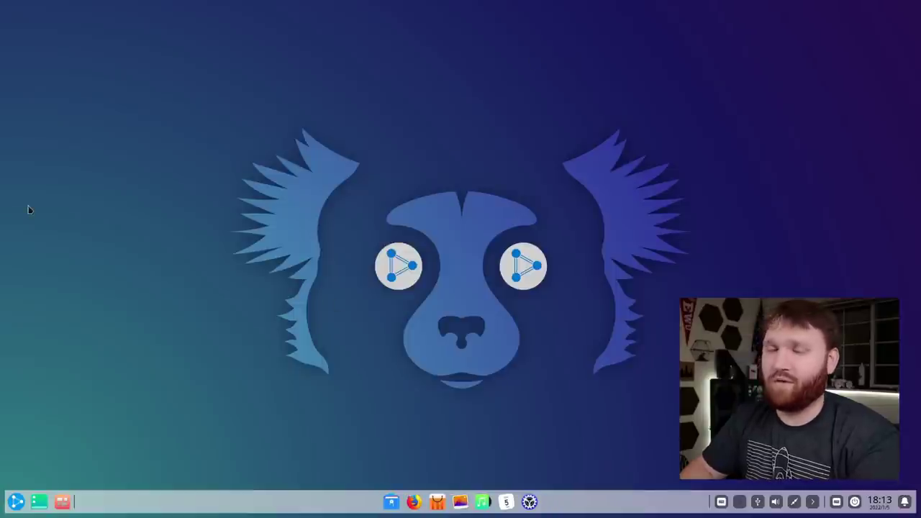